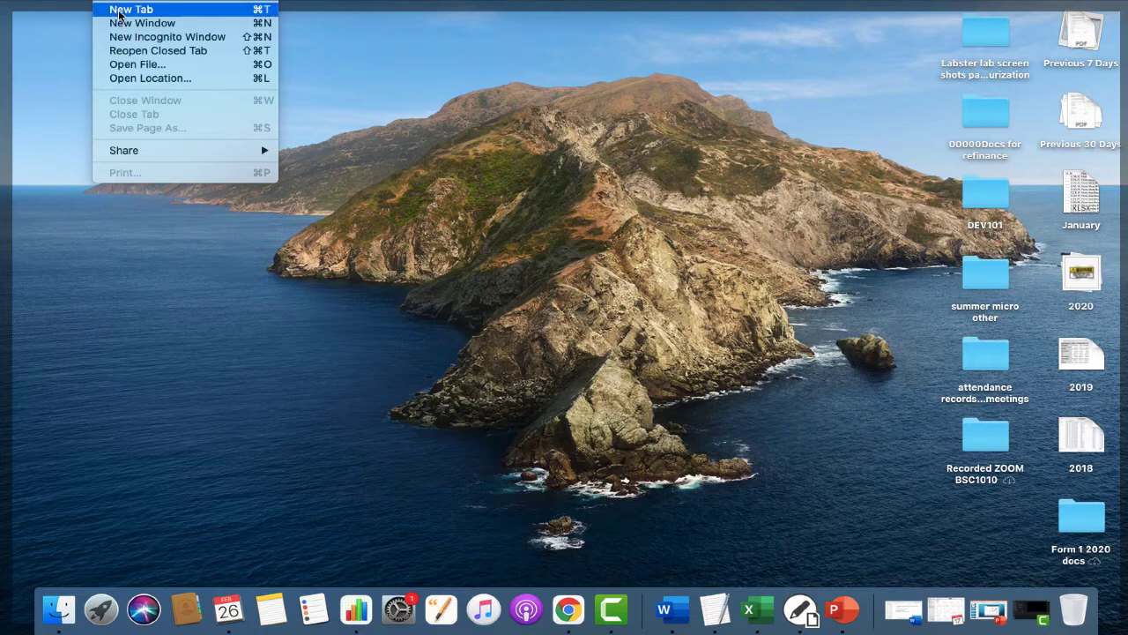
Step: Open My Drive in a new Chrome tab, browse the available Google apps and launch Google Forms
{"action": "left_click", "coordinate": [121, 10]}
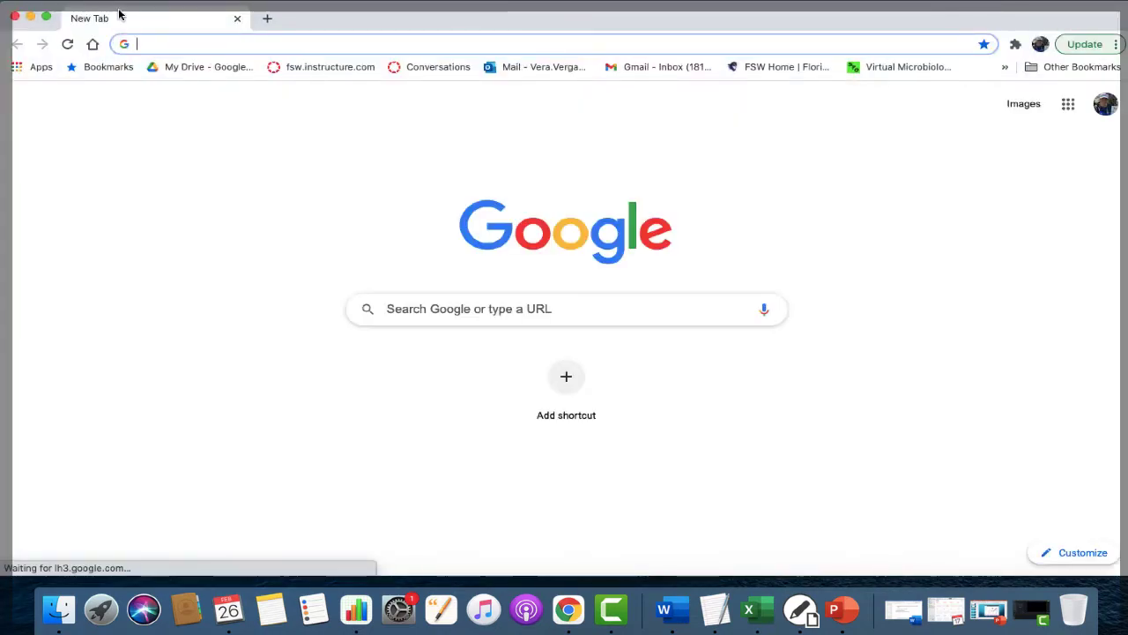
{"action": "left_click", "coordinate": [183, 67]}
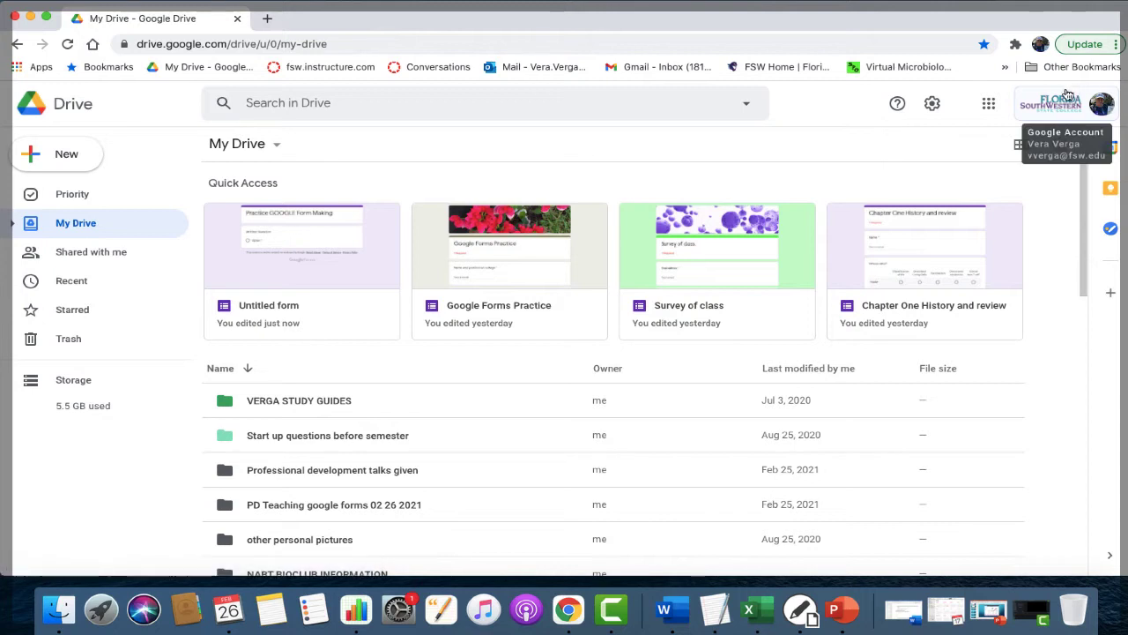
{"action": "left_click", "coordinate": [988, 105]}
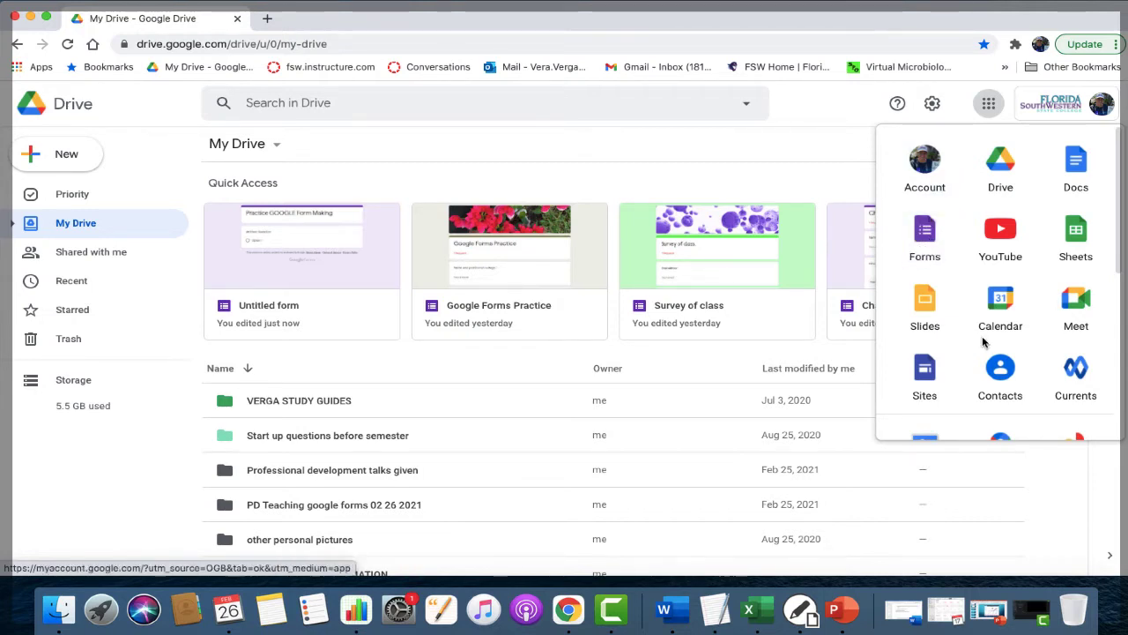
{"action": "scroll", "coordinate": [988, 317], "scroll_direction": "down", "scroll_amount": 5}
{"action": "scroll", "coordinate": [989, 362], "scroll_direction": "down", "scroll_amount": 2}
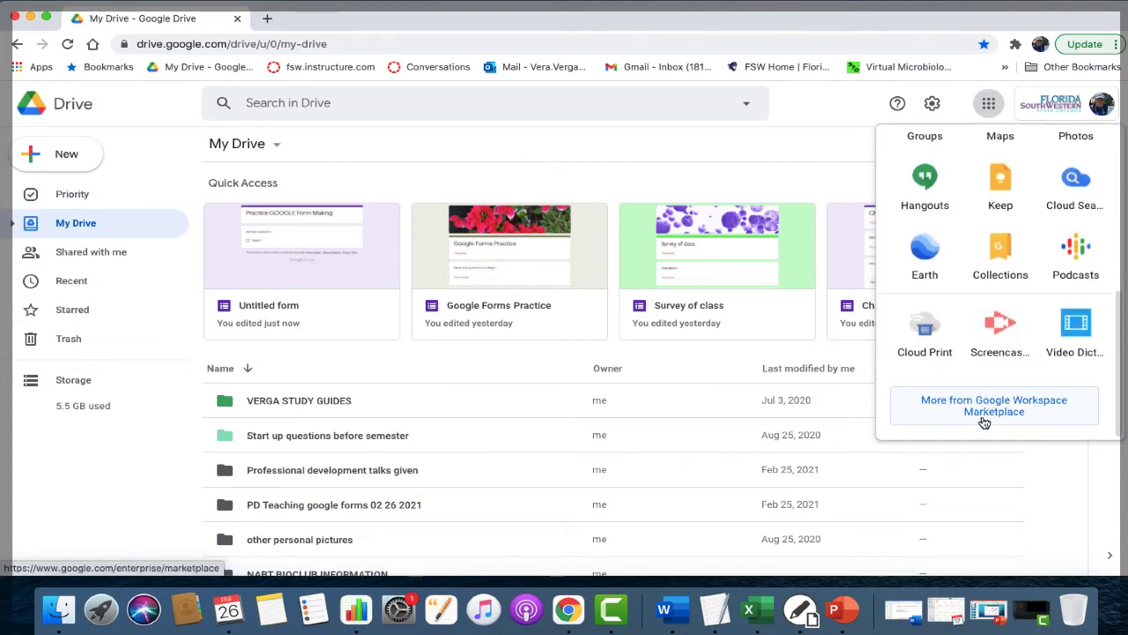
{"action": "scroll", "coordinate": [974, 351], "scroll_direction": "up", "scroll_amount": 7}
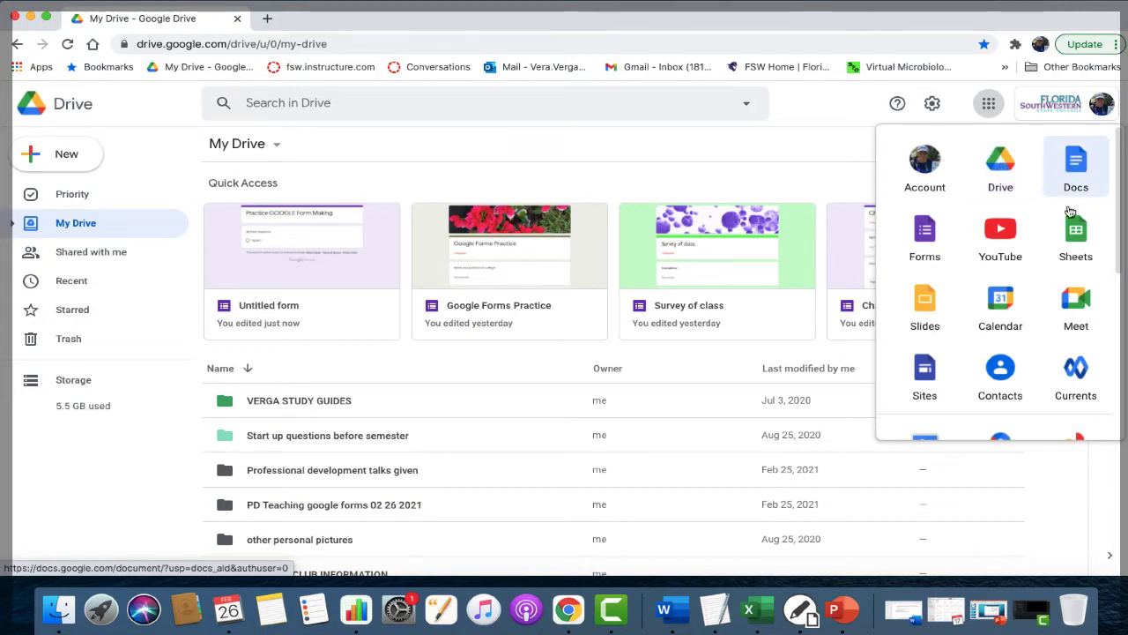
{"action": "left_click", "coordinate": [925, 234]}
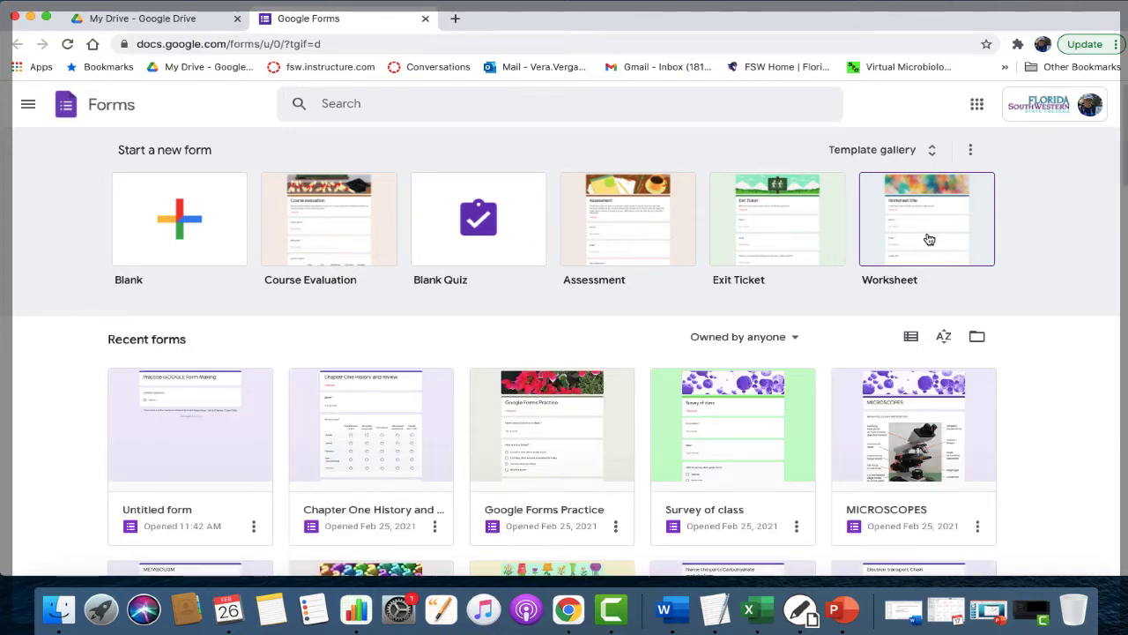
Step: Create a blank form titled "Practice Form" with the description "learning to use"
{"action": "left_click", "coordinate": [178, 222]}
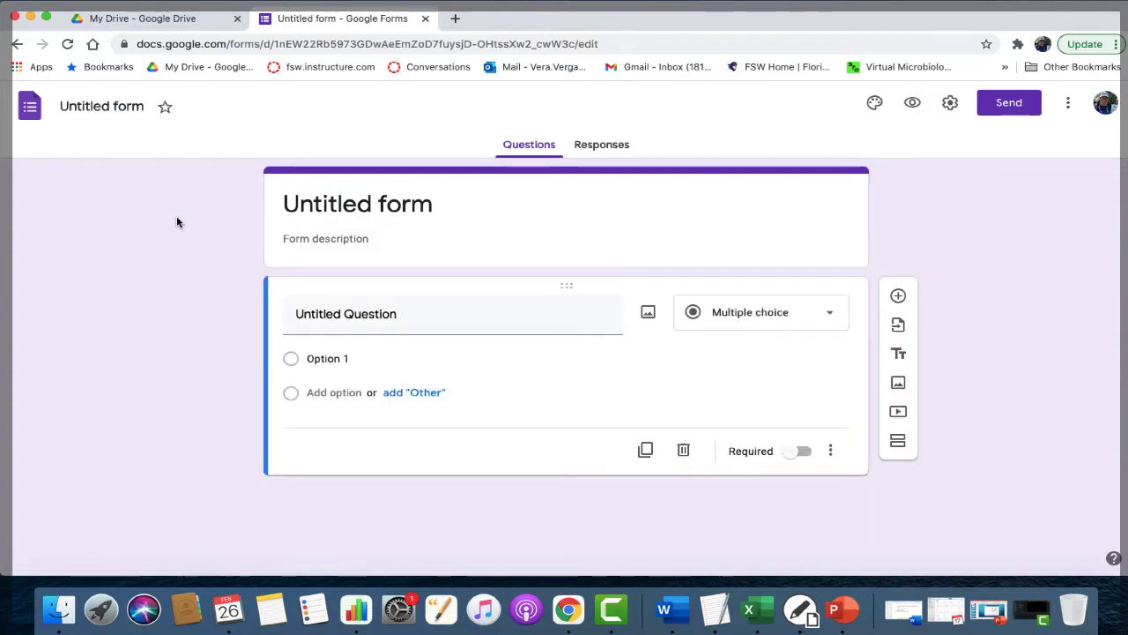
{"action": "left_click", "coordinate": [430, 205]}
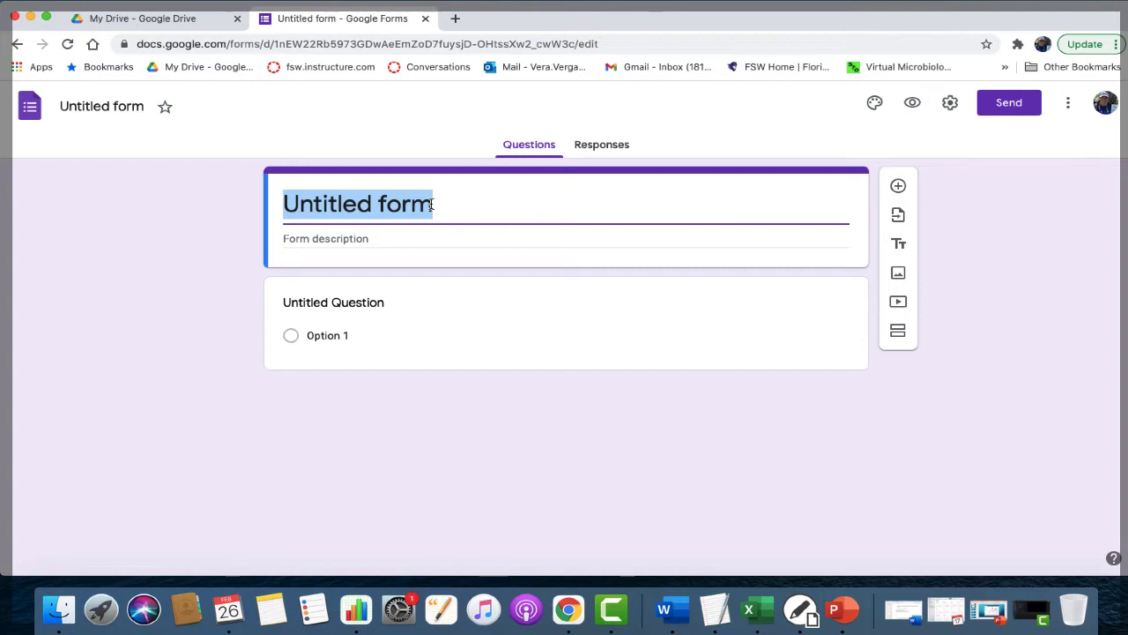
{"action": "type", "text": "Pr"}
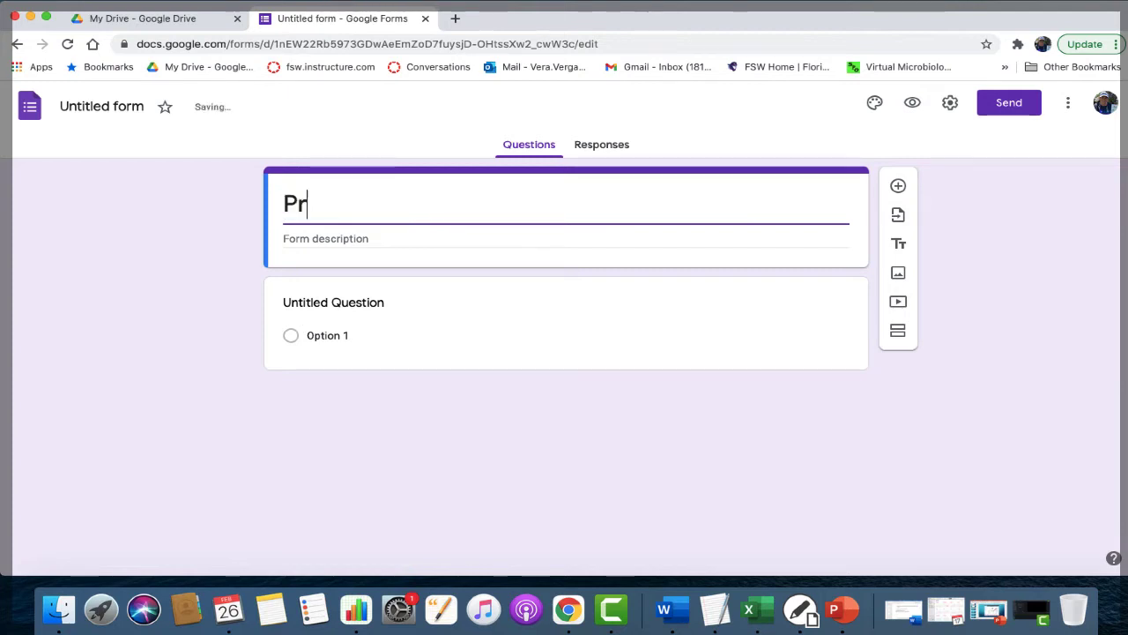
{"action": "type", "text": "actice"}
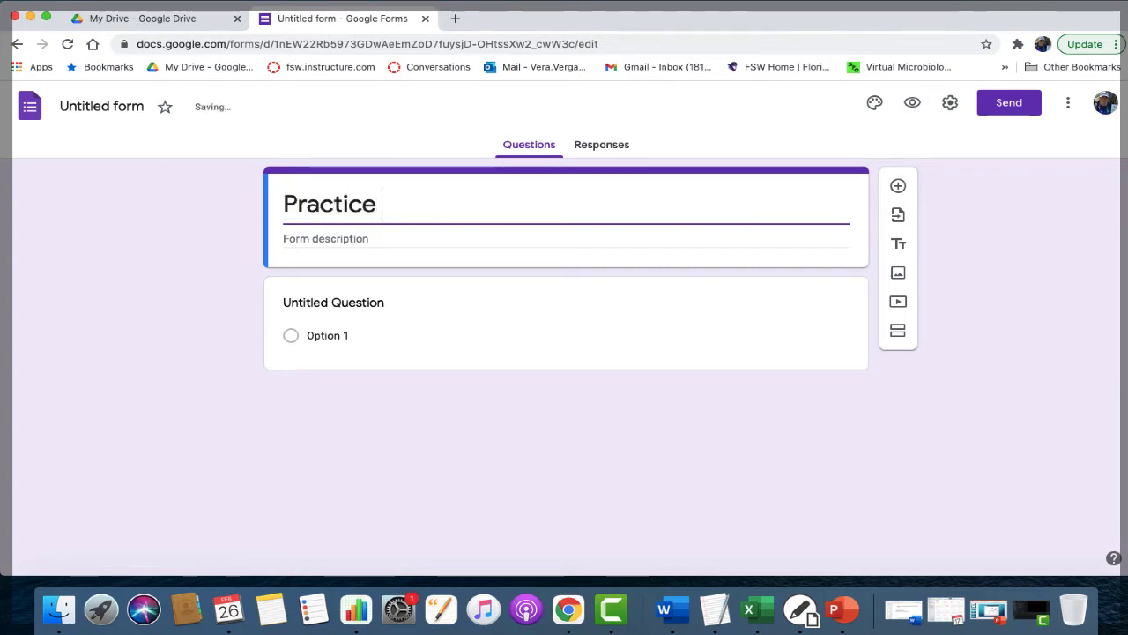
{"action": "type", "text": " Form"}
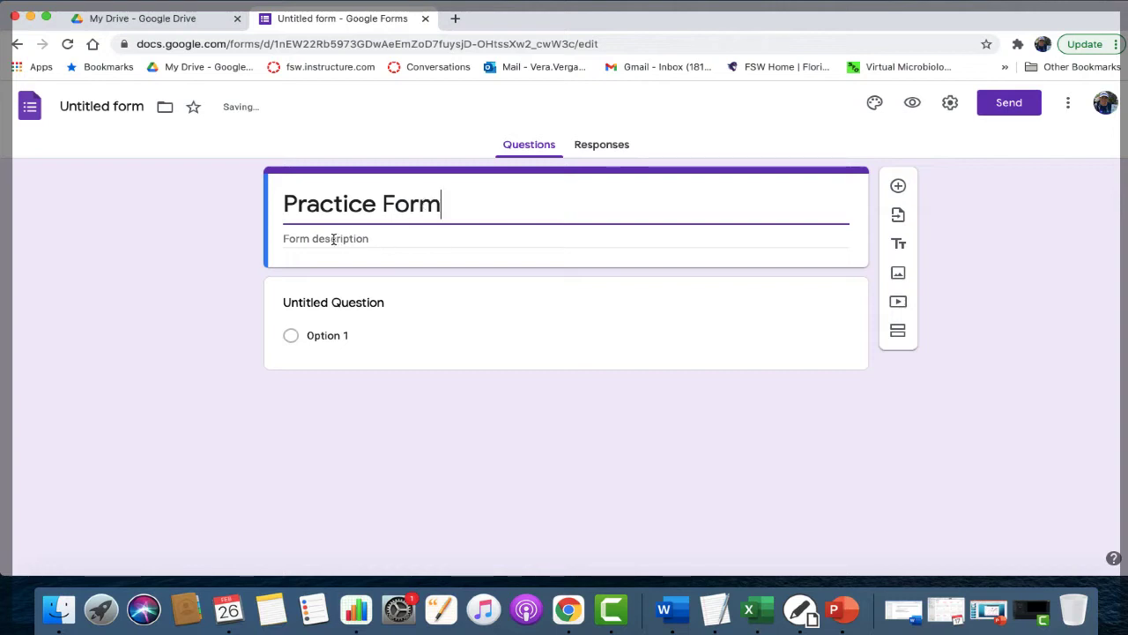
{"action": "left_click", "coordinate": [333, 239]}
{"action": "type", "text": "lea"}
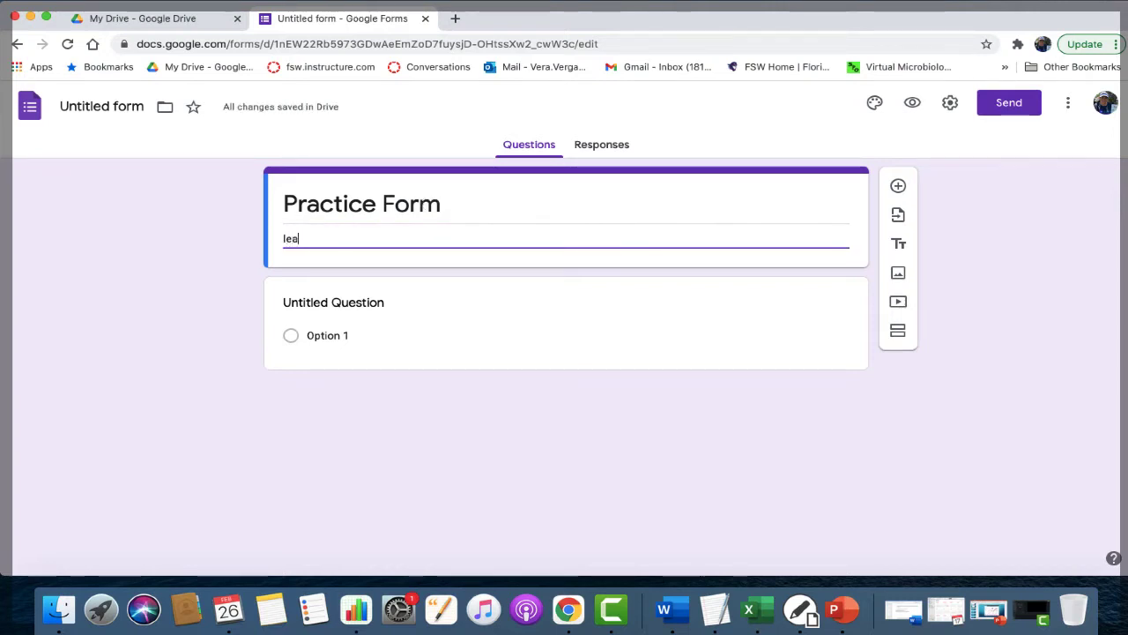
{"action": "type", "text": "rning to use"}
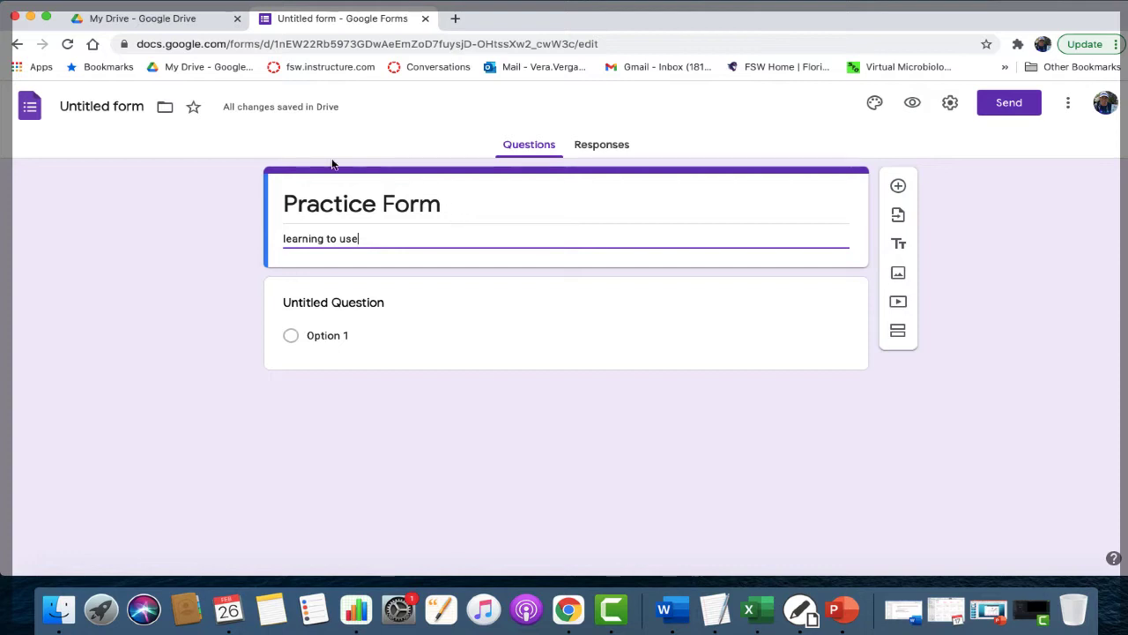
Step: Name the form's file "Practice Form" after its title and star it
{"action": "left_click", "coordinate": [142, 105]}
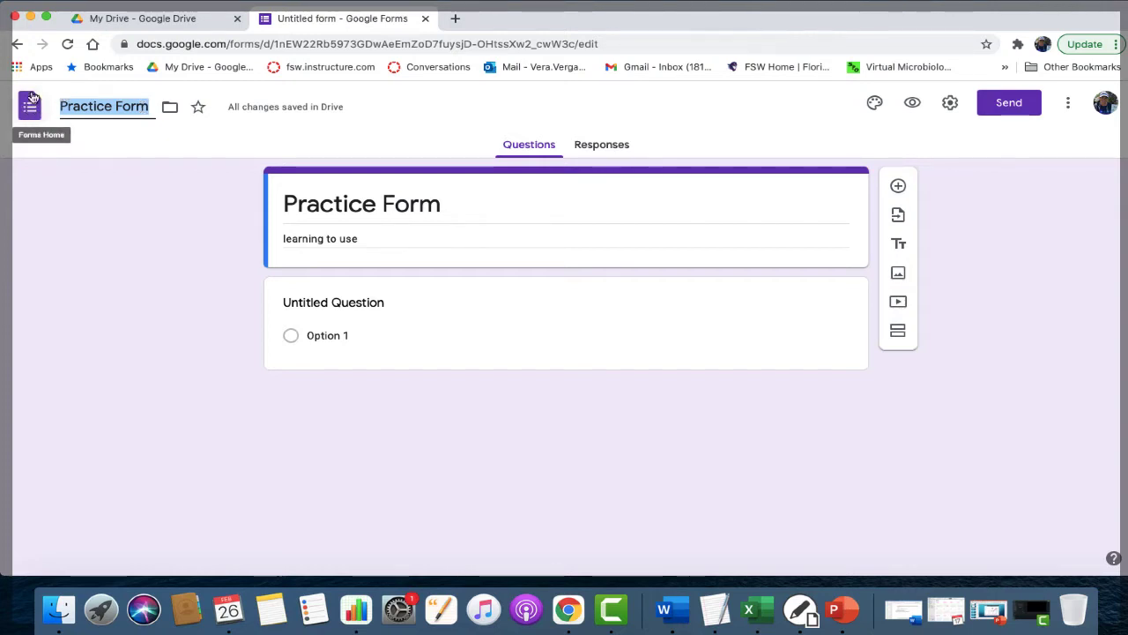
{"action": "left_click", "coordinate": [199, 109]}
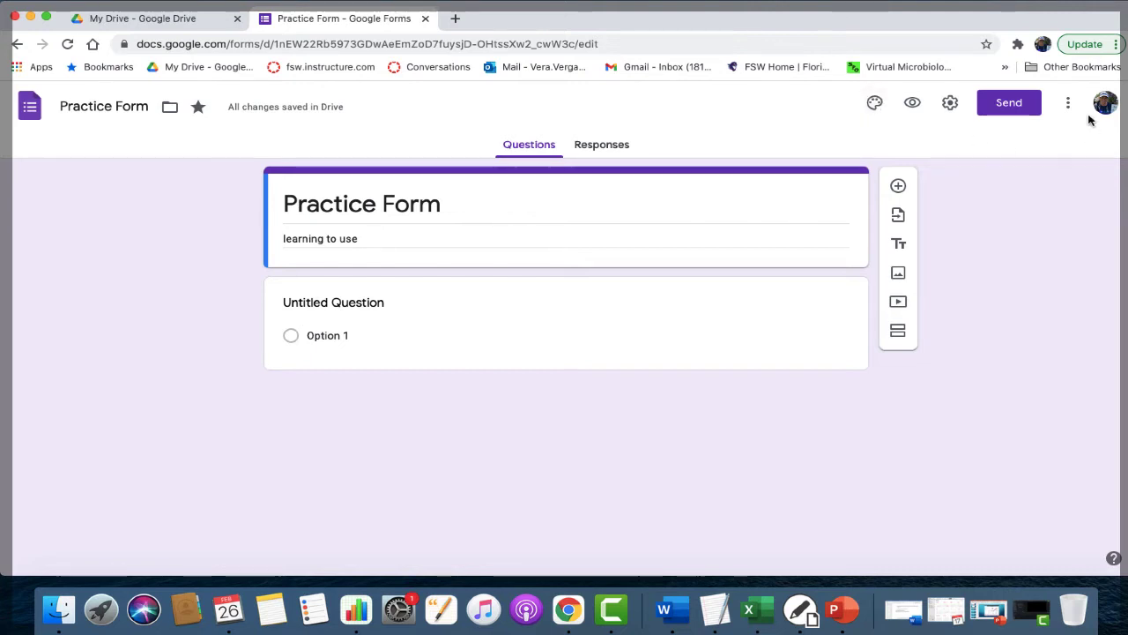
Step: Insert the blue-and-black butterfly on red flowers from the Work and School themes as the form's header image
{"action": "left_click", "coordinate": [875, 105]}
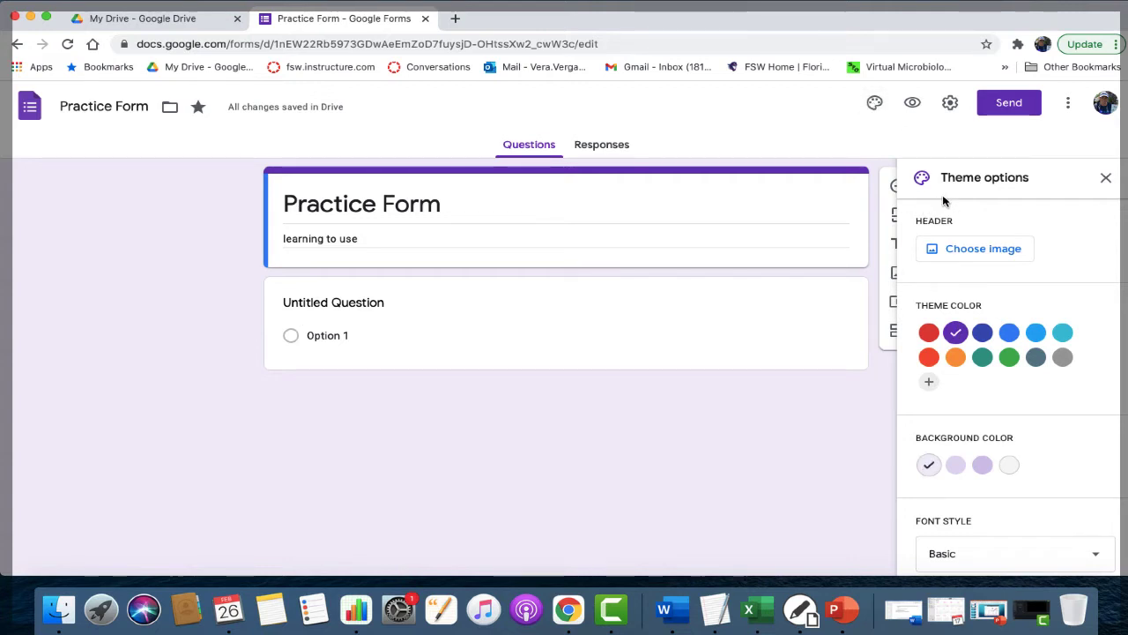
{"action": "left_click", "coordinate": [965, 250]}
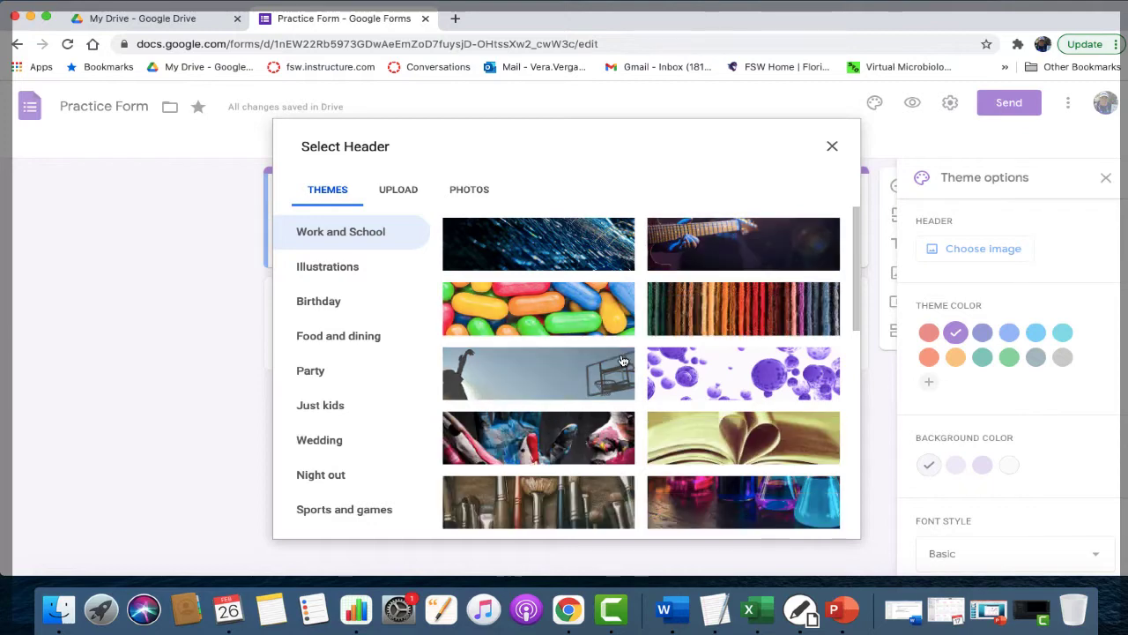
{"action": "scroll", "coordinate": [623, 361], "scroll_direction": "down", "scroll_amount": 5}
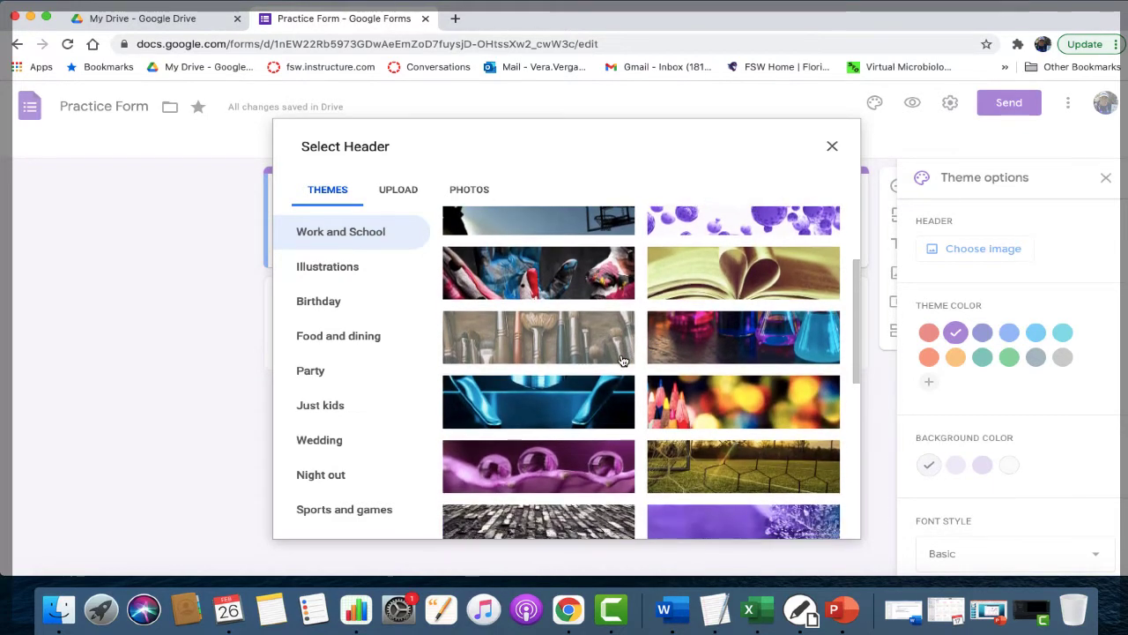
{"action": "scroll", "coordinate": [623, 360], "scroll_direction": "down", "scroll_amount": 10}
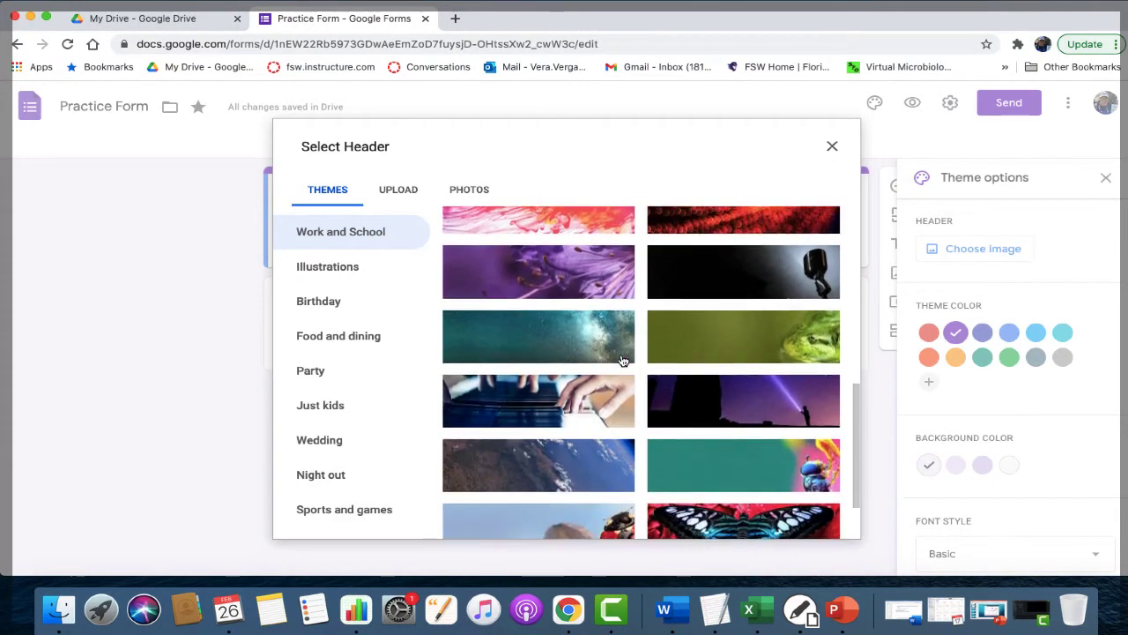
{"action": "scroll", "coordinate": [623, 360], "scroll_direction": "down", "scroll_amount": 1}
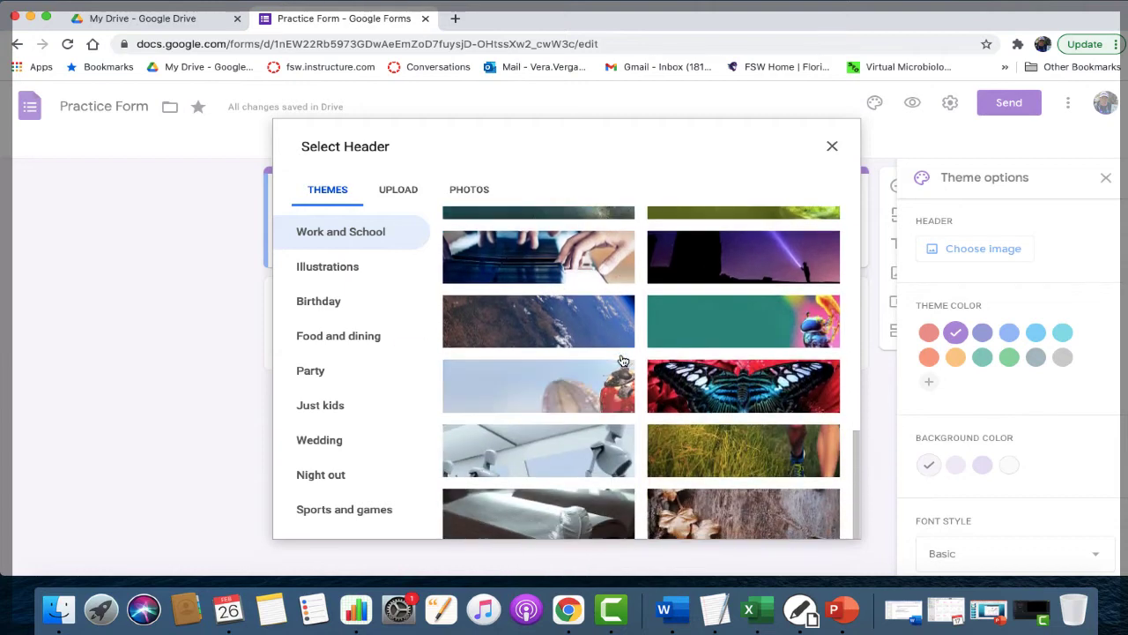
{"action": "left_click", "coordinate": [737, 391]}
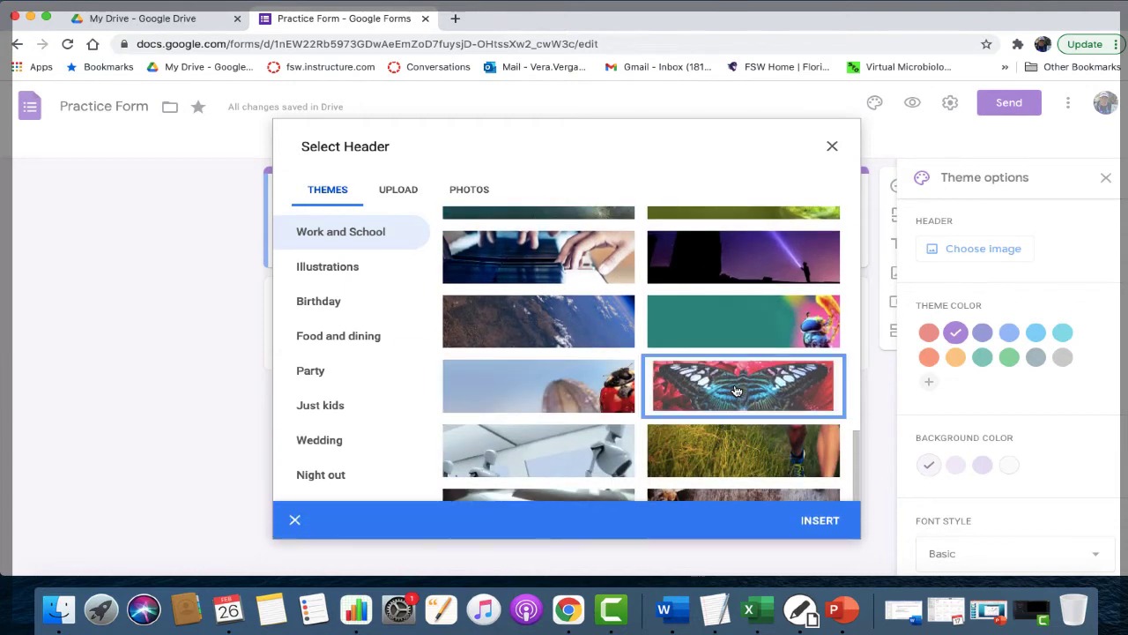
{"action": "left_click", "coordinate": [822, 520]}
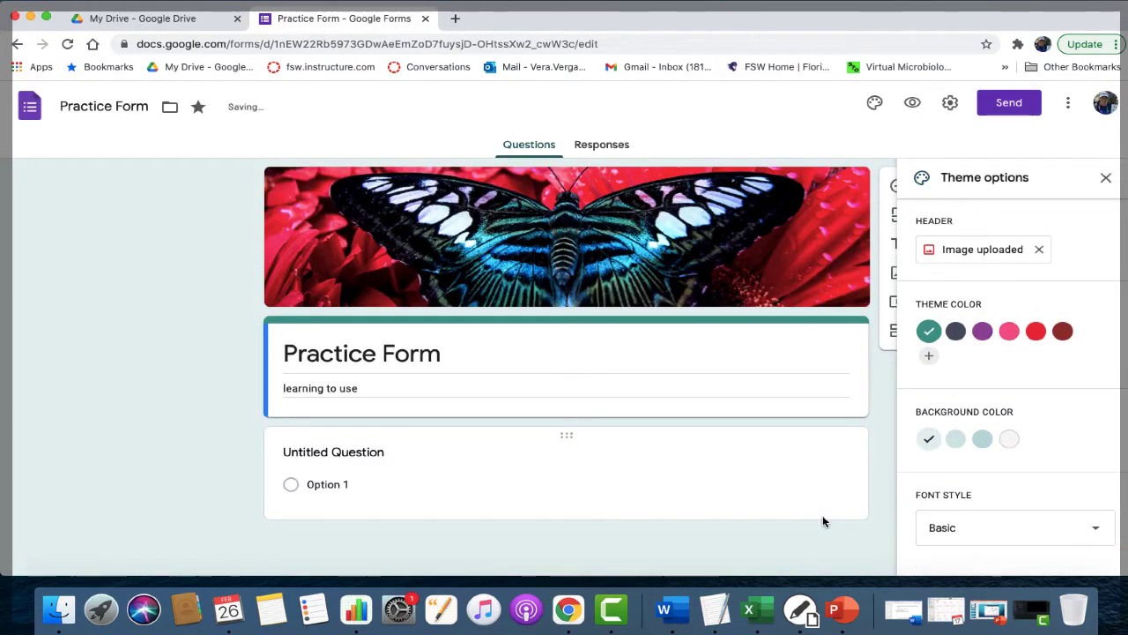
Step: Set the form's theme color to red and its background to the second, medium pink shade, leaving the font style at Basic
{"action": "left_click", "coordinate": [982, 332]}
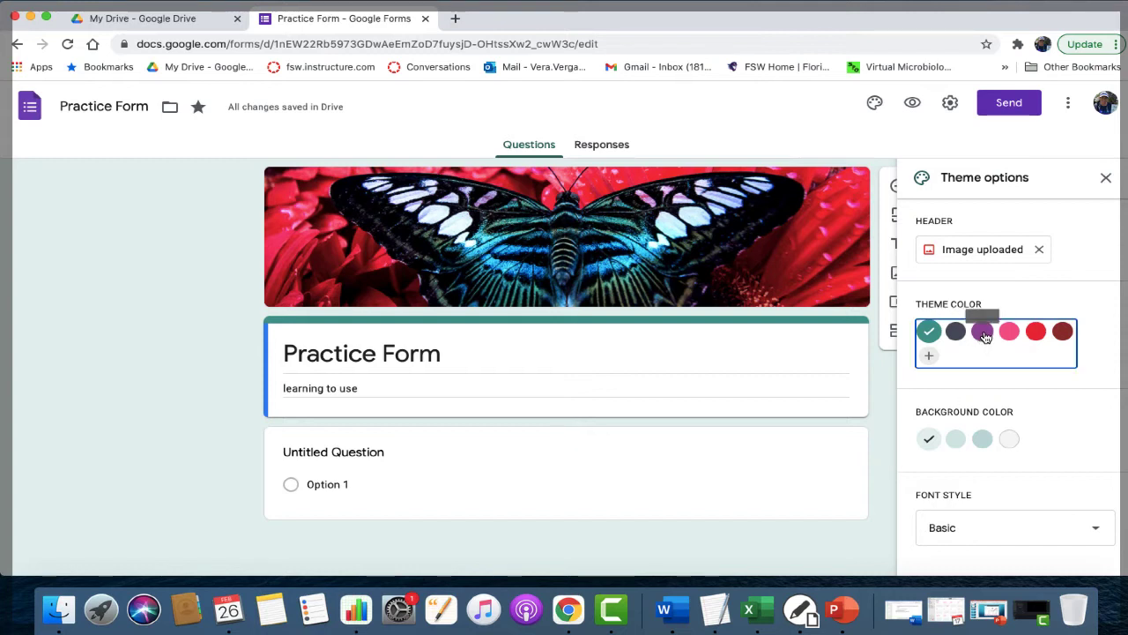
{"action": "left_click", "coordinate": [1010, 332]}
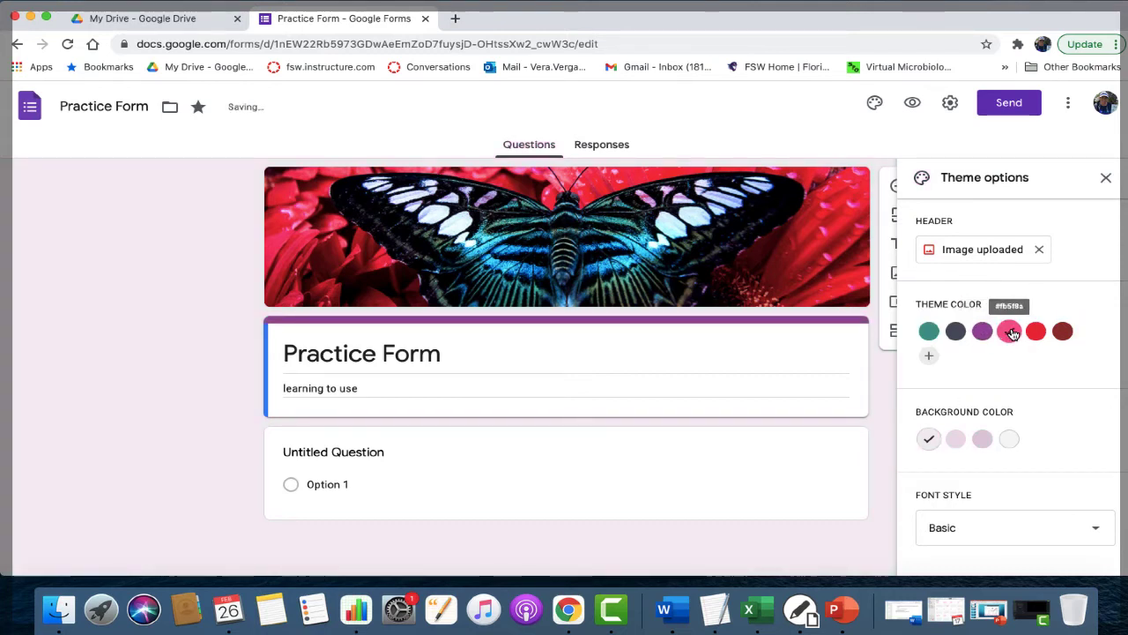
{"action": "left_click", "coordinate": [1036, 333]}
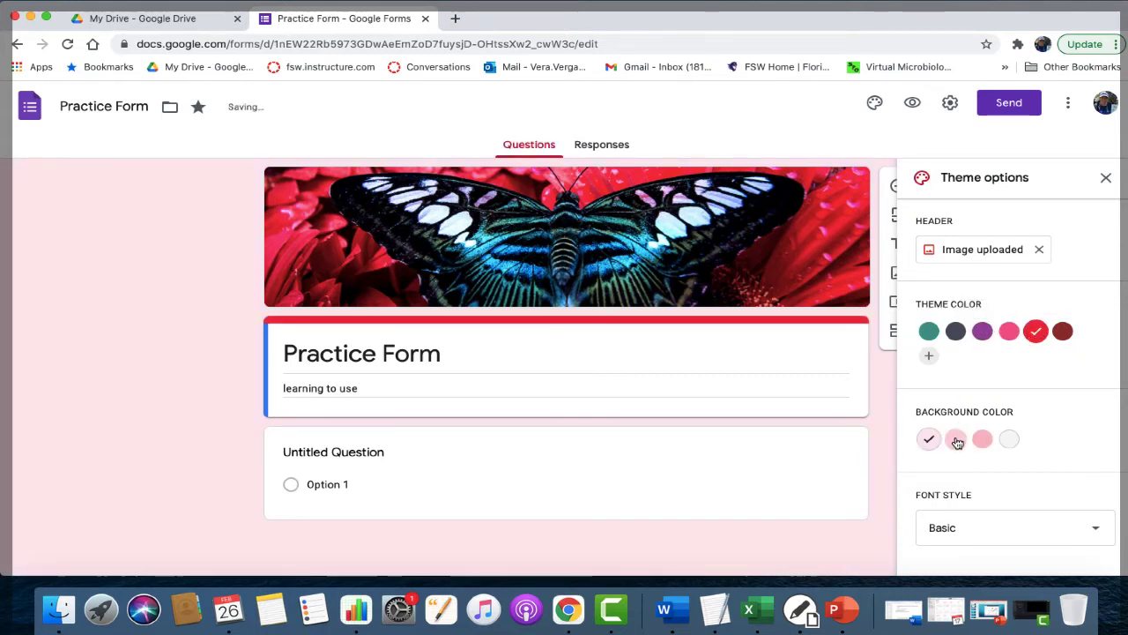
{"action": "left_click", "coordinate": [955, 439]}
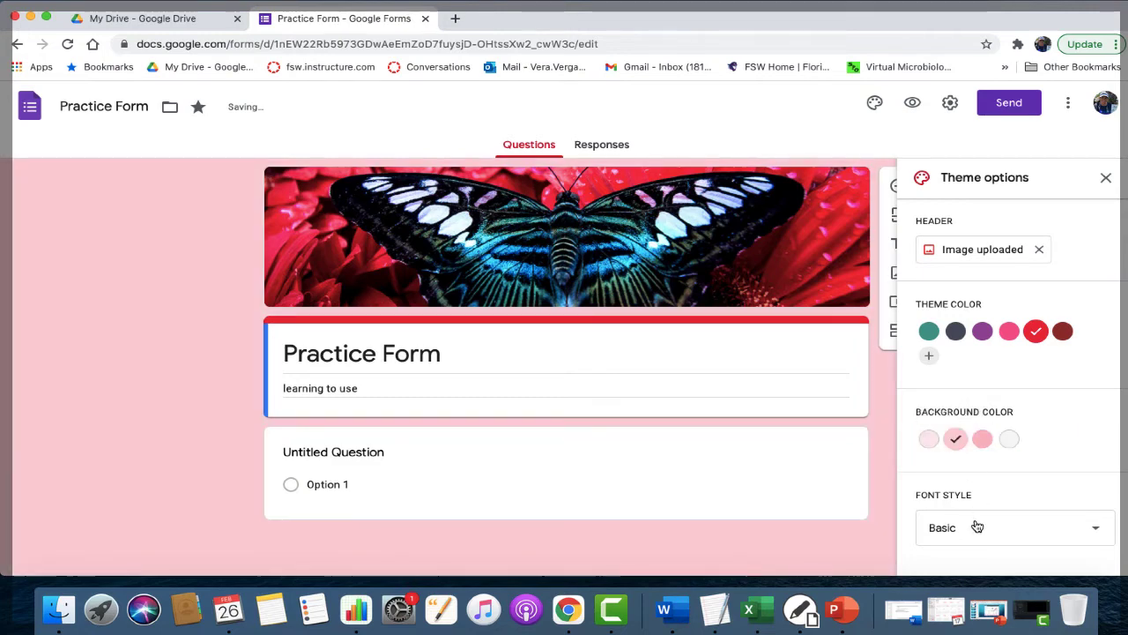
{"action": "left_click", "coordinate": [1095, 529]}
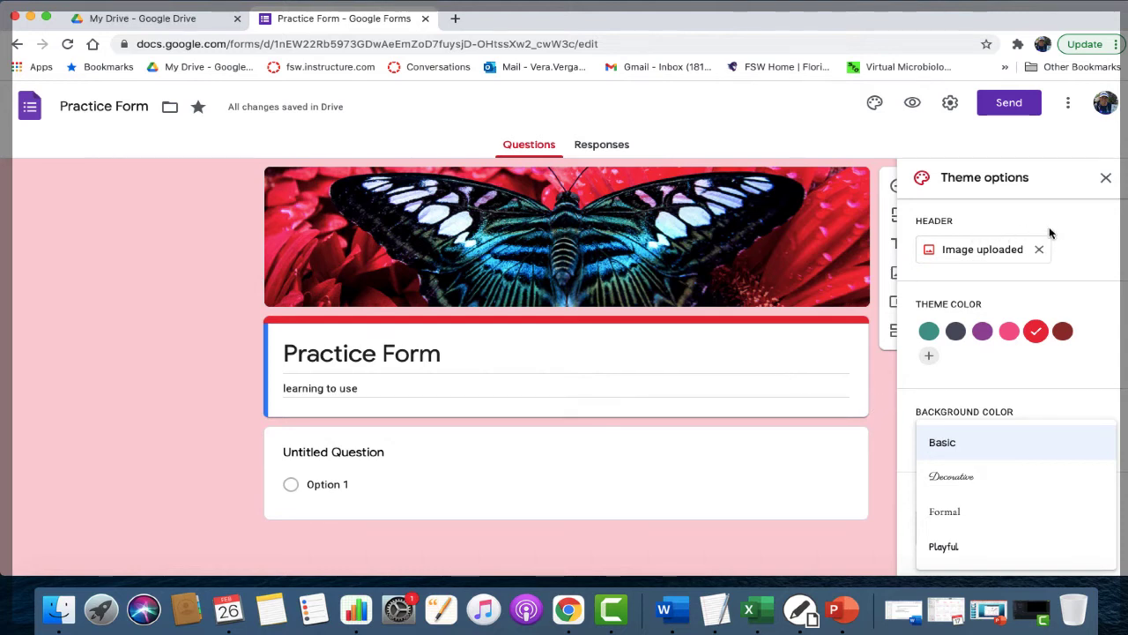
{"action": "left_click", "coordinate": [1107, 179]}
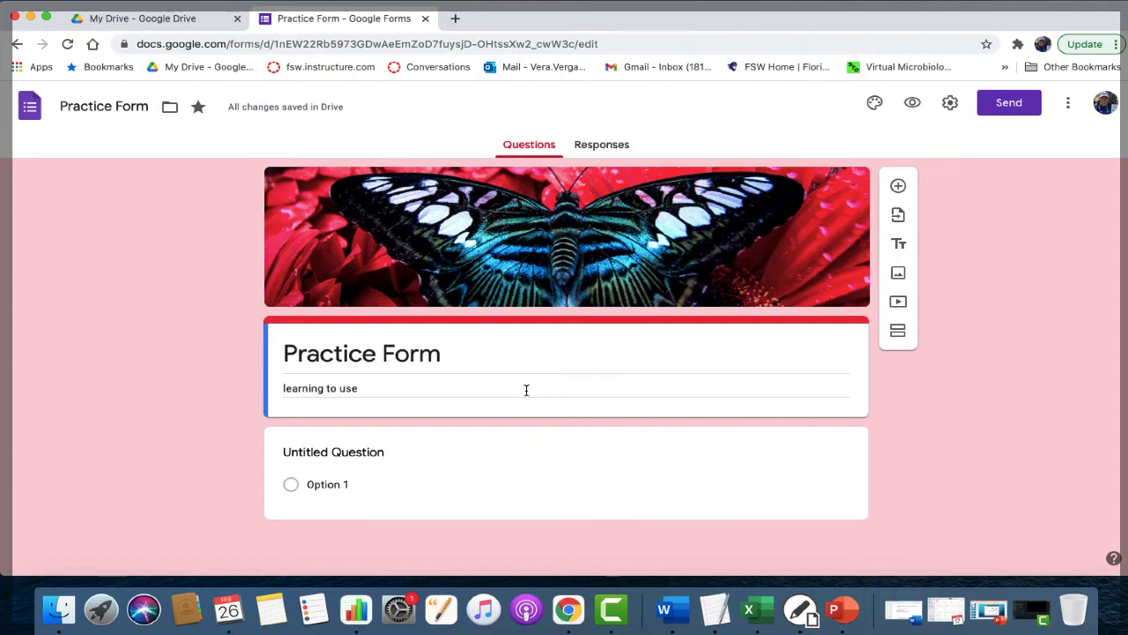
Step: Replace the untitled question's text with "How are you today?"
{"action": "left_click", "coordinate": [565, 438]}
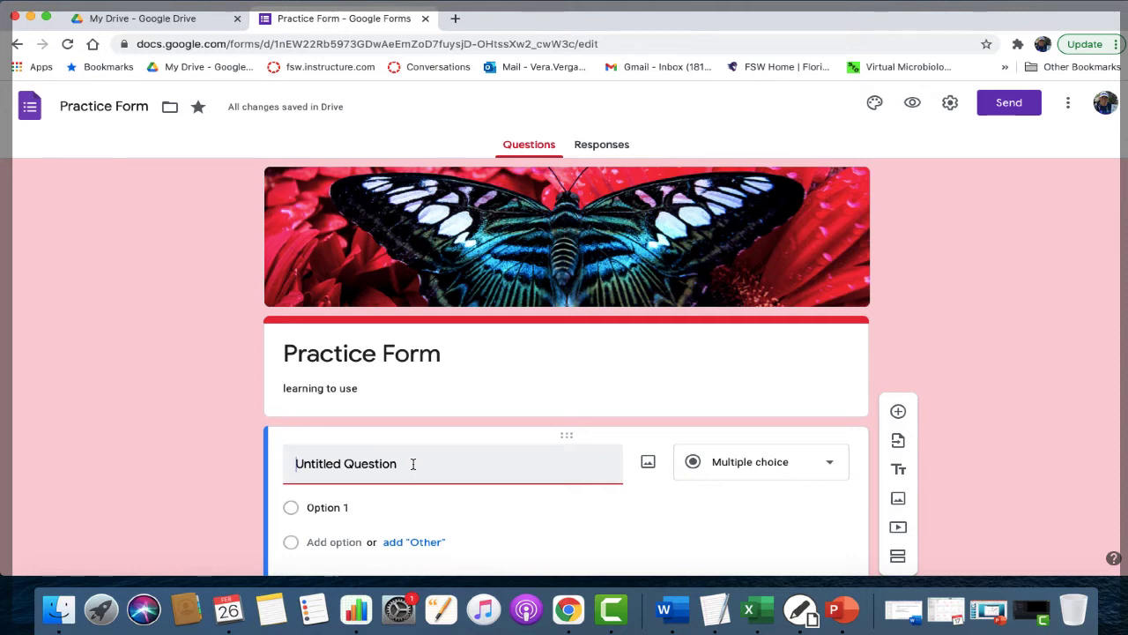
{"action": "type", "text": "H"}
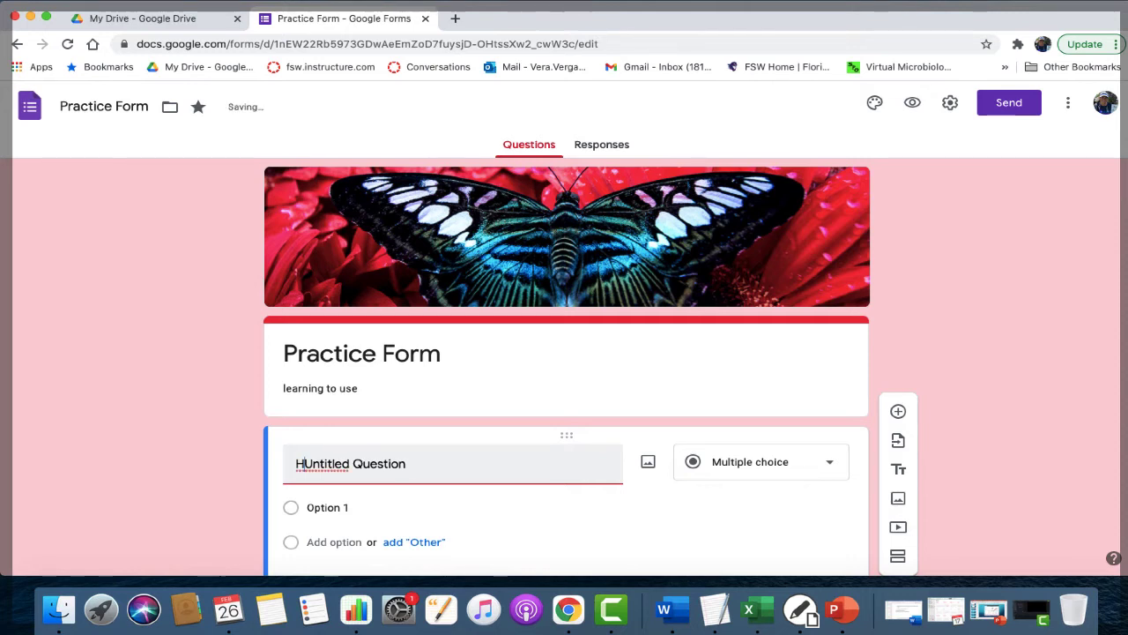
{"action": "type", "text": "ow are yo"}
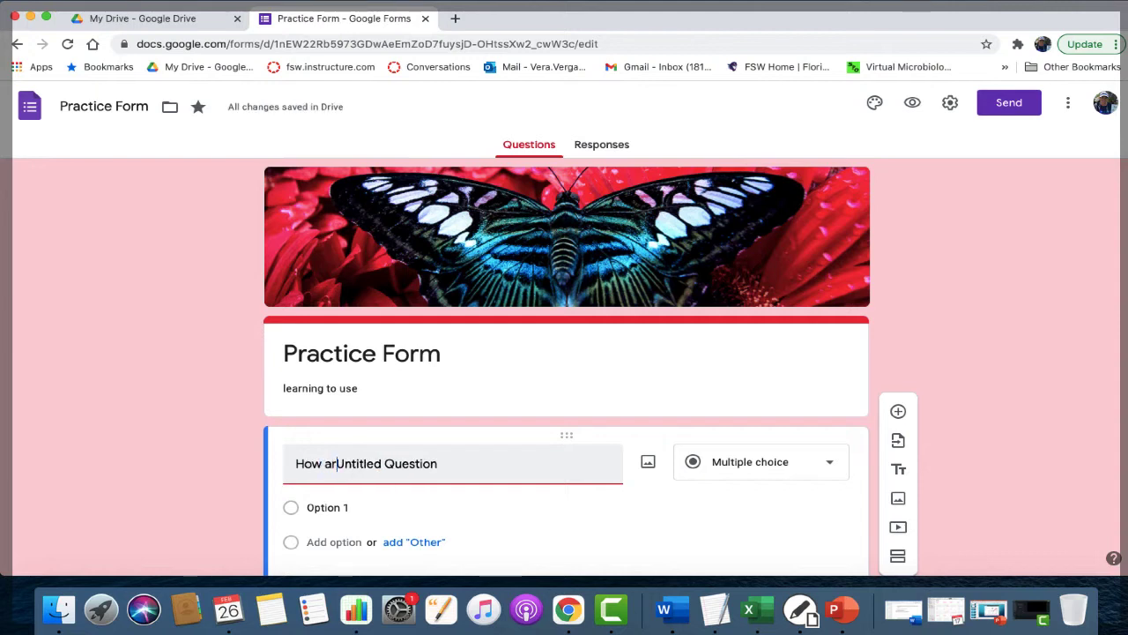
{"action": "type", "text": "u to"}
{"action": "type", "text": "day"}
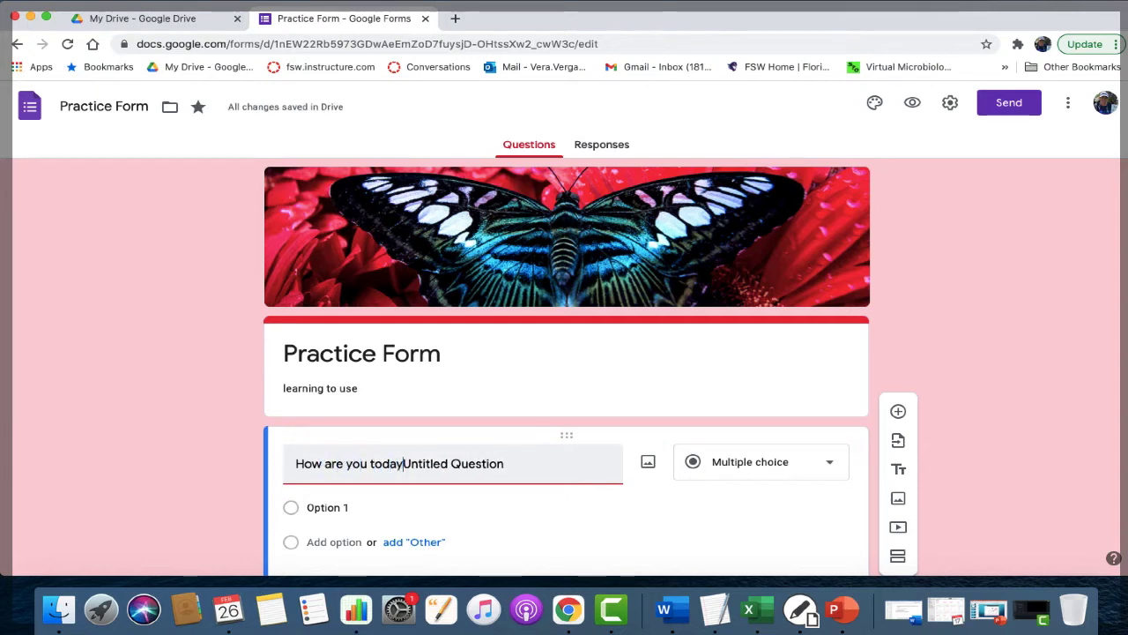
{"action": "left_click_drag", "start_coordinate": [528, 466], "coordinate": [404, 462]}
{"action": "key", "text": "BackSpace"}
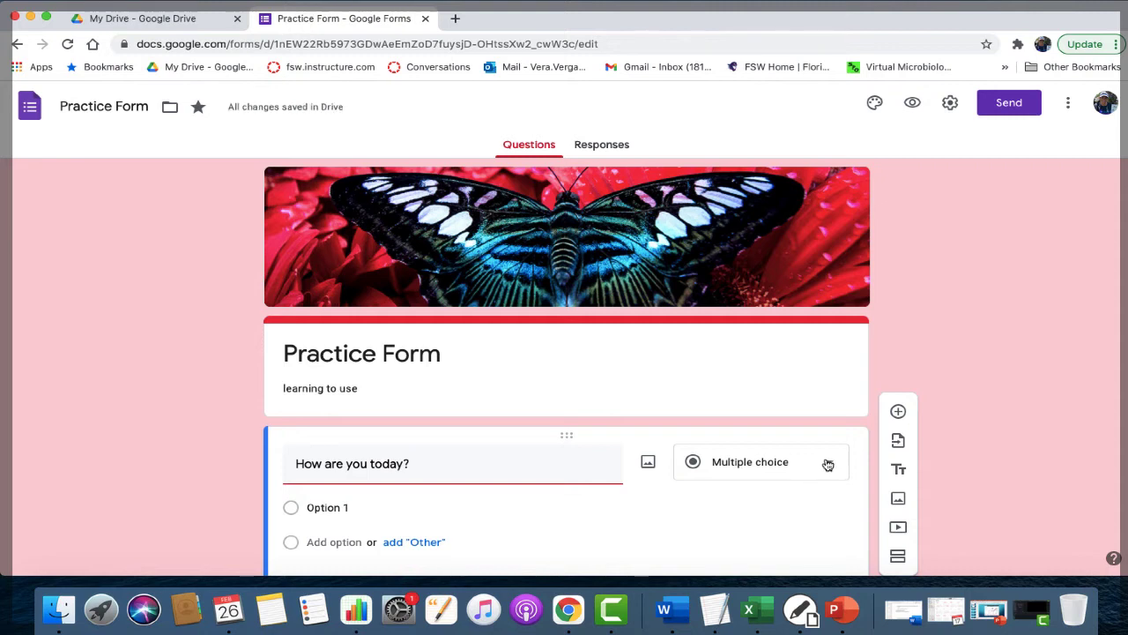
Step: Enter "Feeling great" and "Tired" as the first two answer options of the "How are you today?" question
{"action": "left_click", "coordinate": [328, 507]}
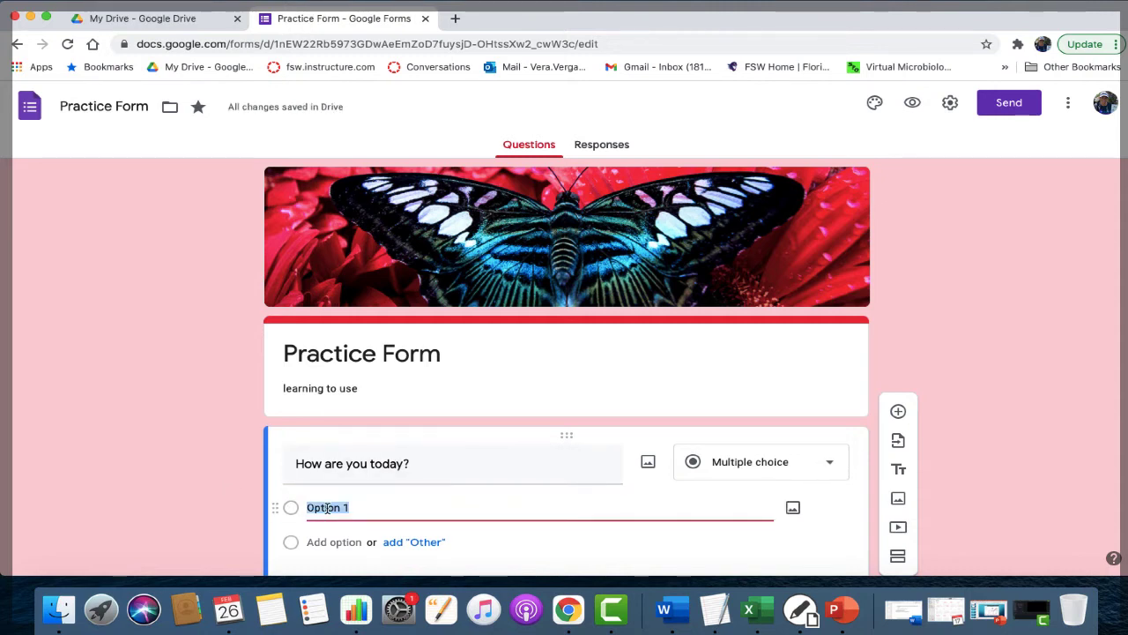
{"action": "type", "text": "Feelin"}
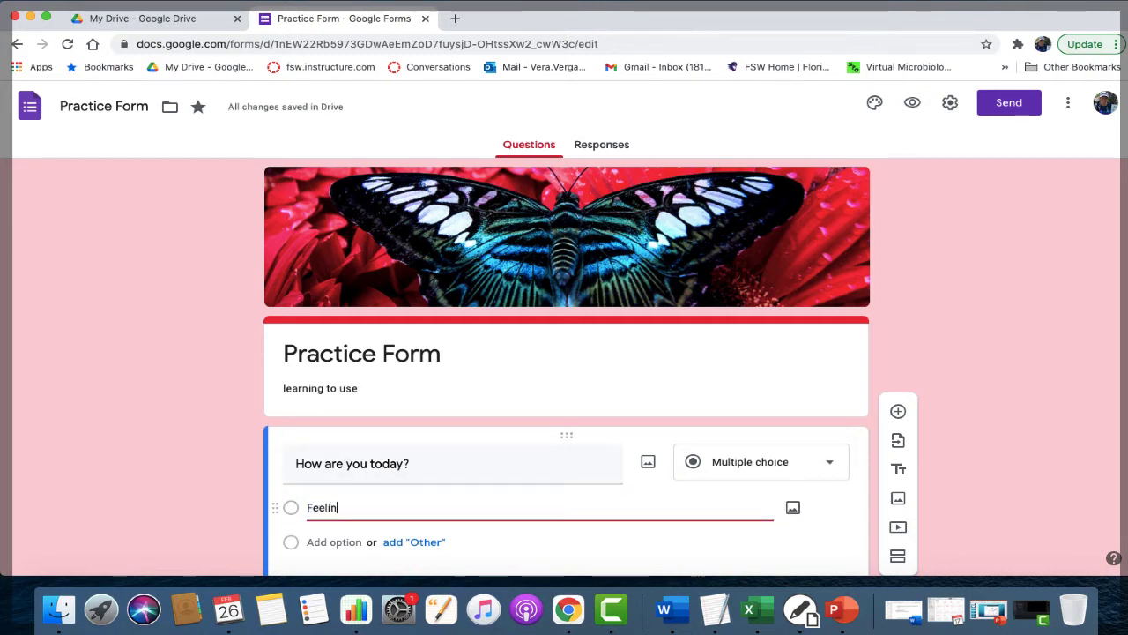
{"action": "type", "text": "g great"}
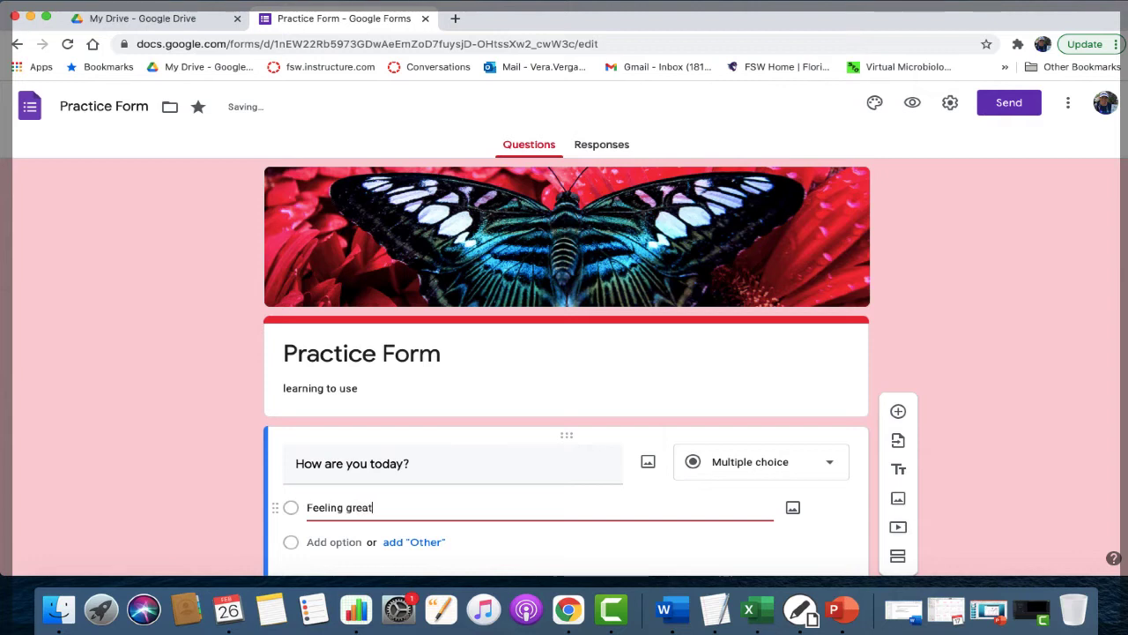
{"action": "left_click", "coordinate": [311, 541]}
{"action": "type", "text": "T"}
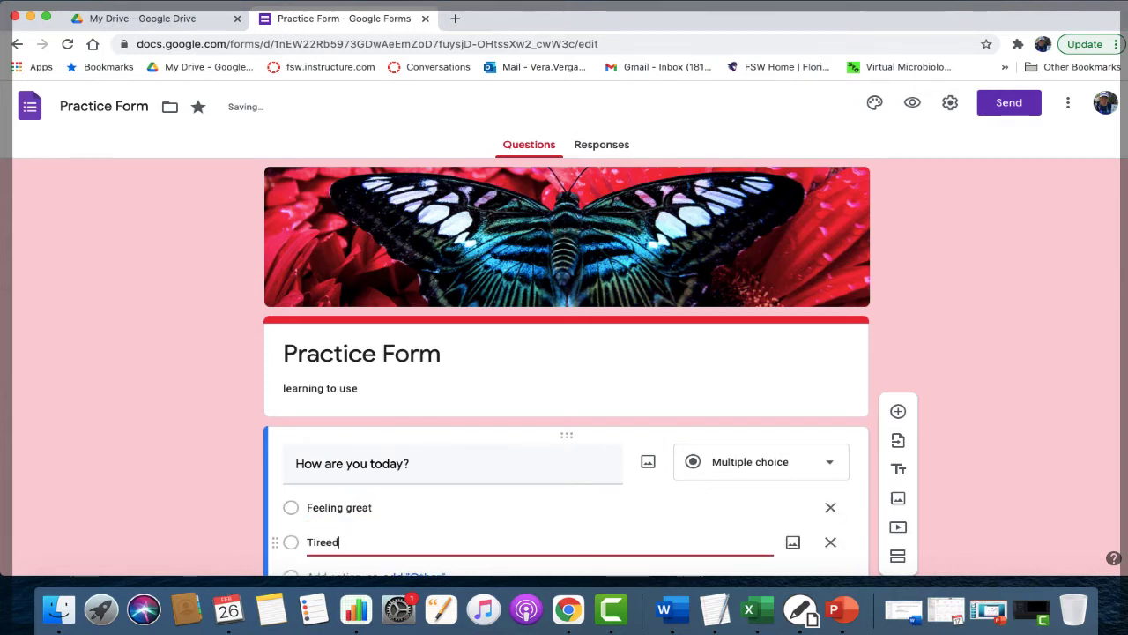
{"action": "type", "text": "ired"}
Step: Add "Over worked" and "Happy" as the third and fourth answer options
{"action": "scroll", "coordinate": [300, 476], "scroll_direction": "down", "scroll_amount": 3}
{"action": "left_click", "coordinate": [317, 455]}
{"action": "type", "text": "O"}
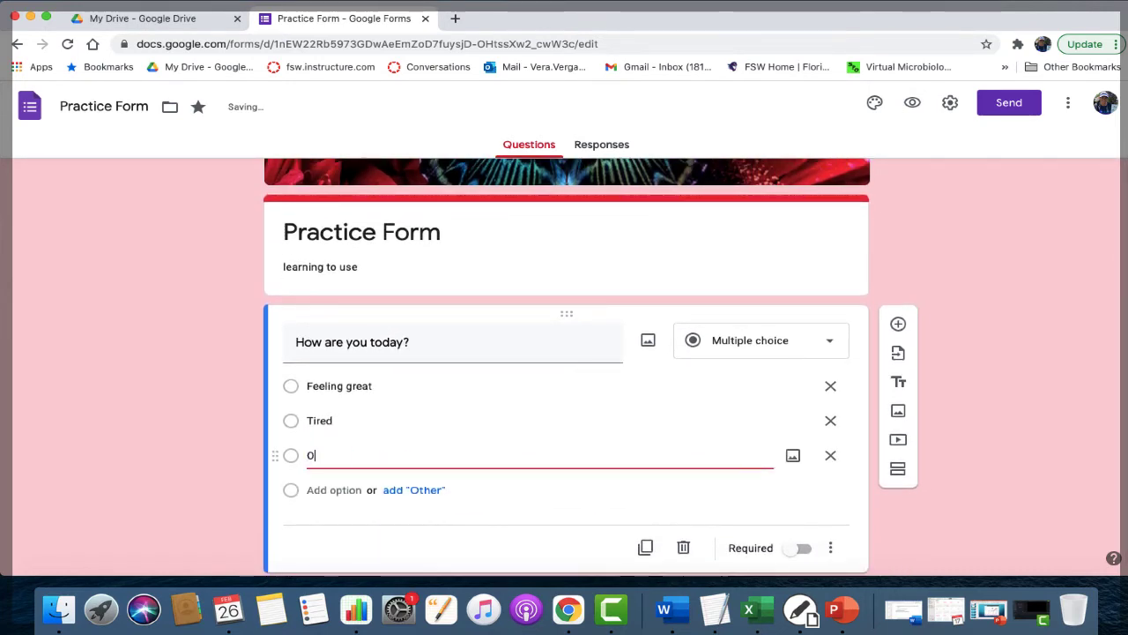
{"action": "type", "text": "ver worked"}
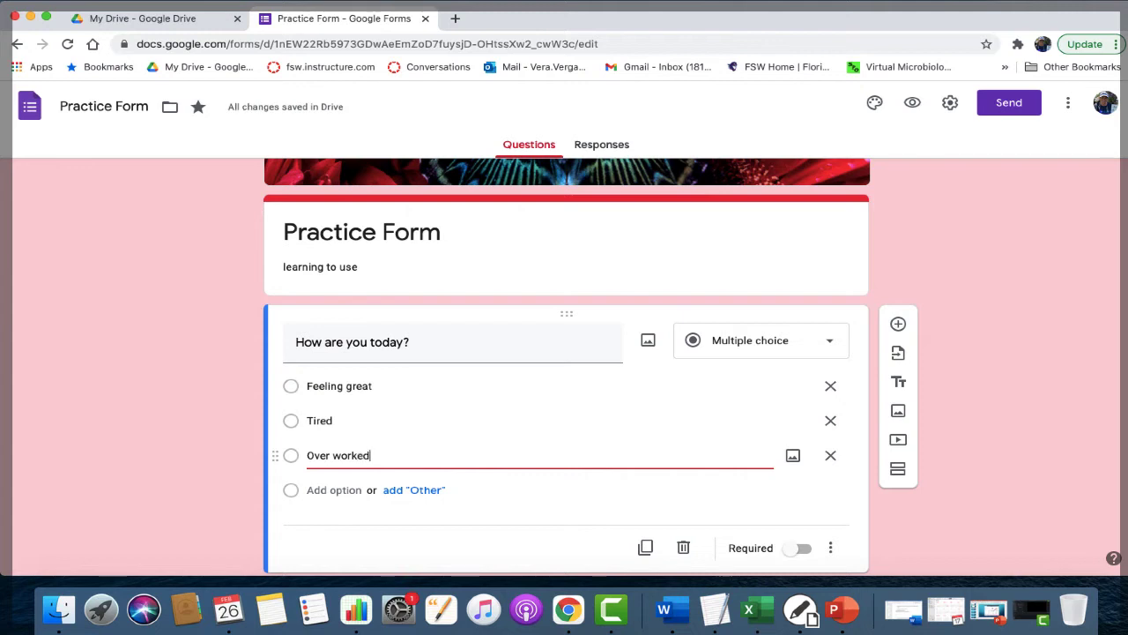
{"action": "left_click", "coordinate": [311, 490]}
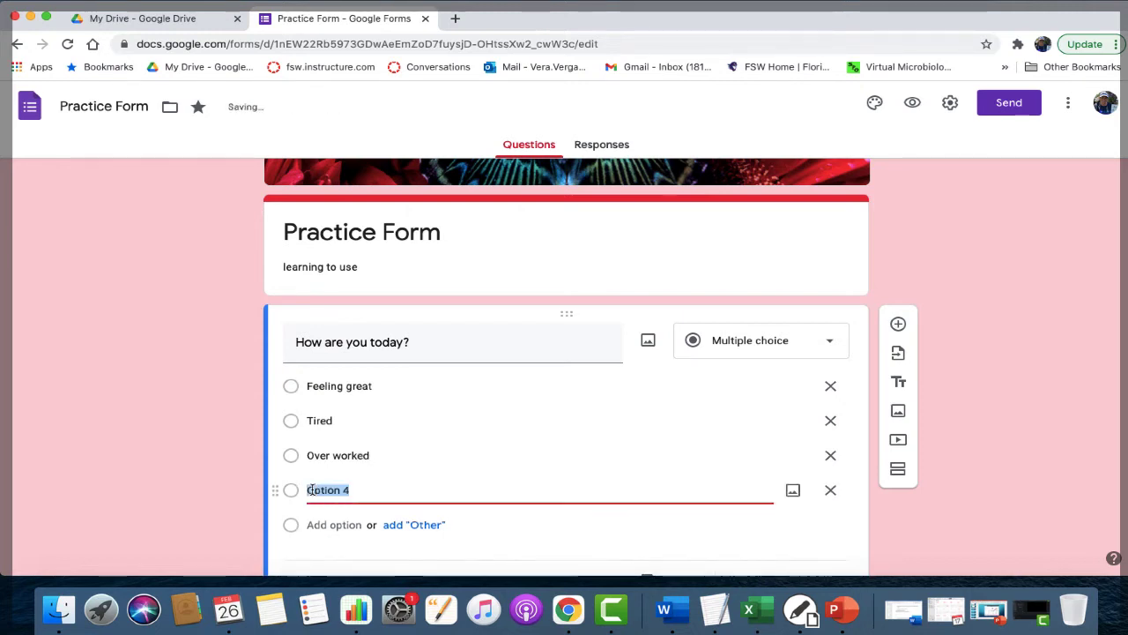
{"action": "type", "text": "Happy"}
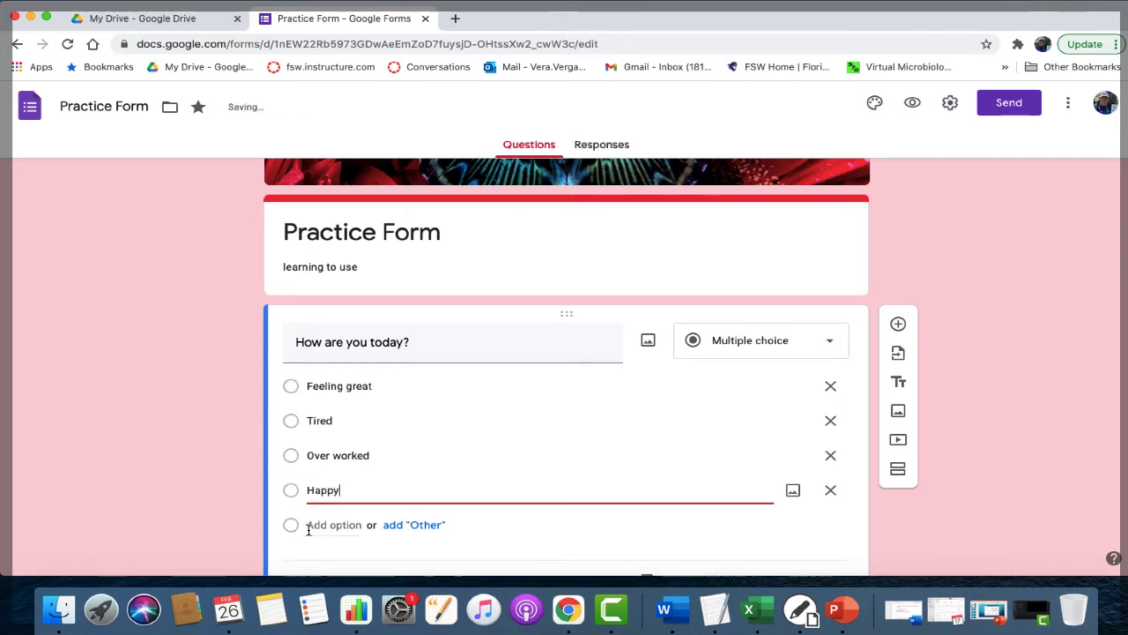
Step: Add "all of the above" as the fifth answer option and make the "How are you today?" question required
{"action": "left_click", "coordinate": [309, 524]}
{"action": "type", "text": "all of the "}
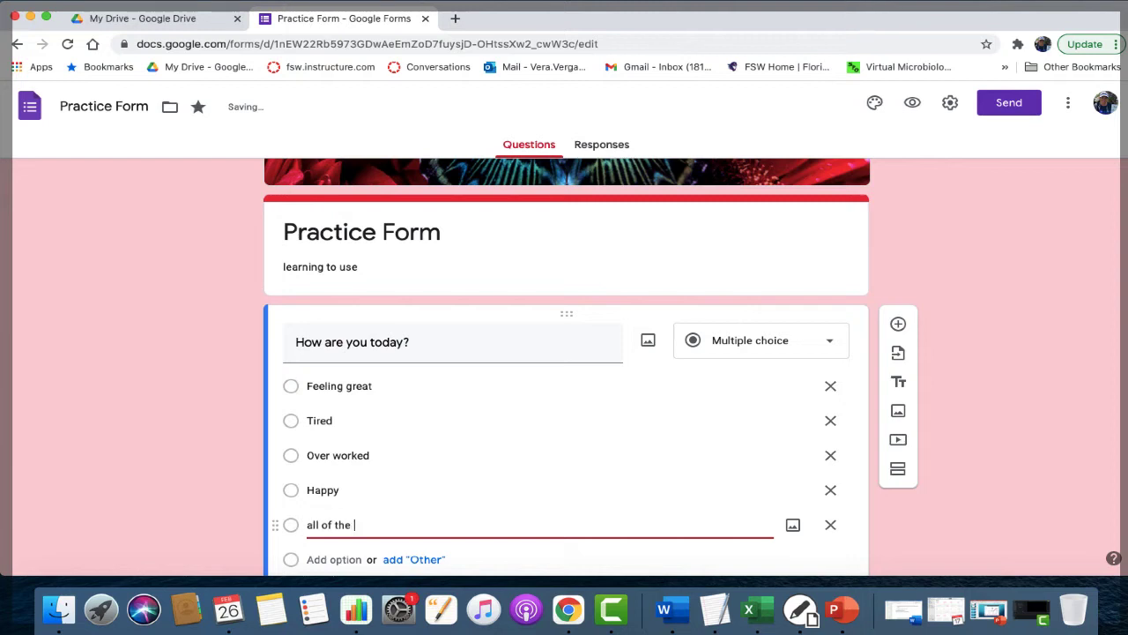
{"action": "type", "text": "above"}
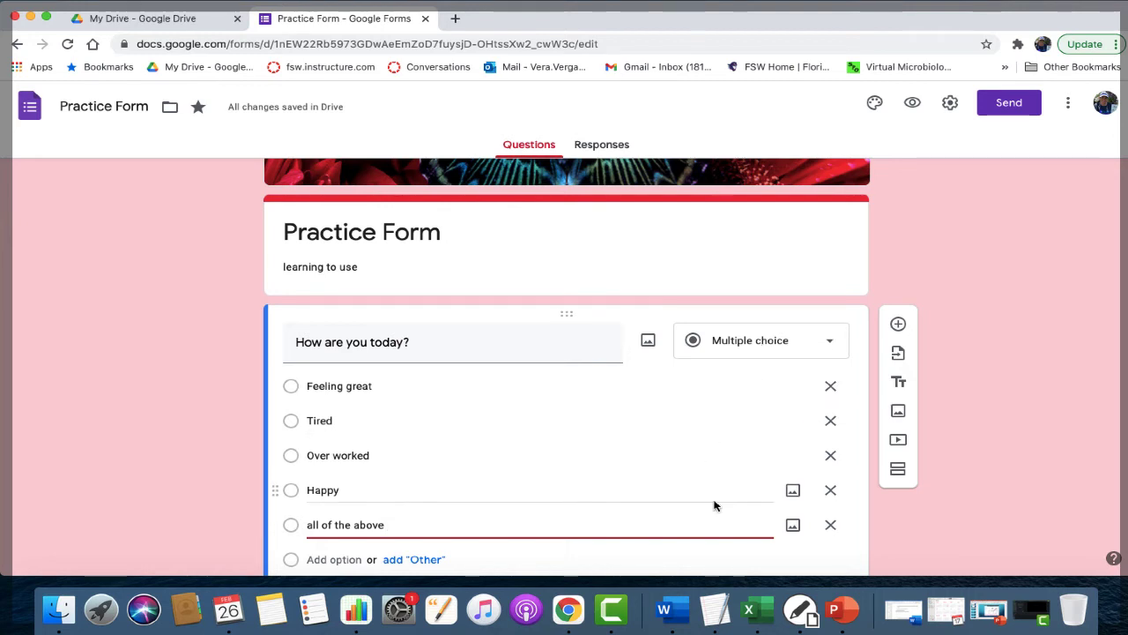
{"action": "scroll", "coordinate": [714, 504], "scroll_direction": "down", "scroll_amount": 2}
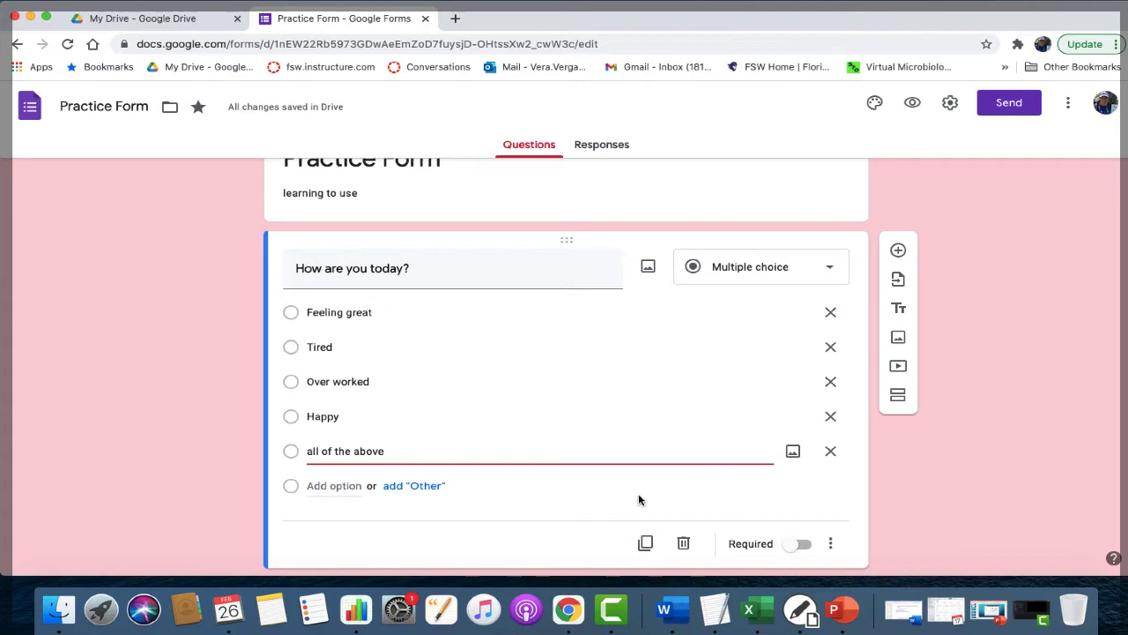
{"action": "left_click", "coordinate": [803, 545]}
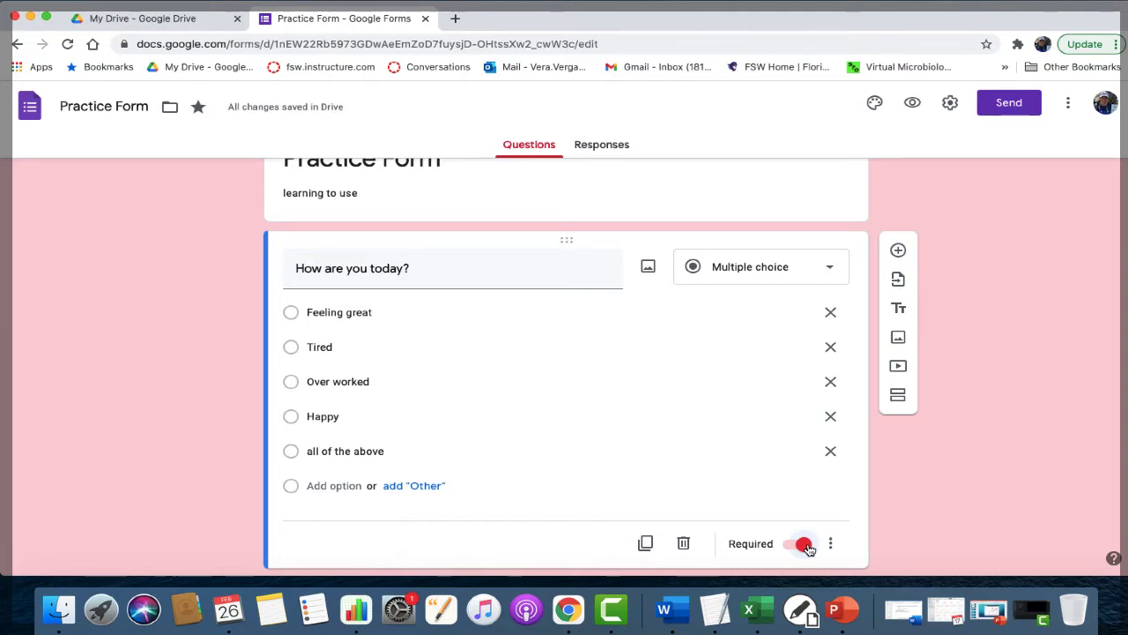
Step: Add a new question and move it above the "How are you today?" question
{"action": "scroll", "coordinate": [806, 523], "scroll_direction": "up", "scroll_amount": 2}
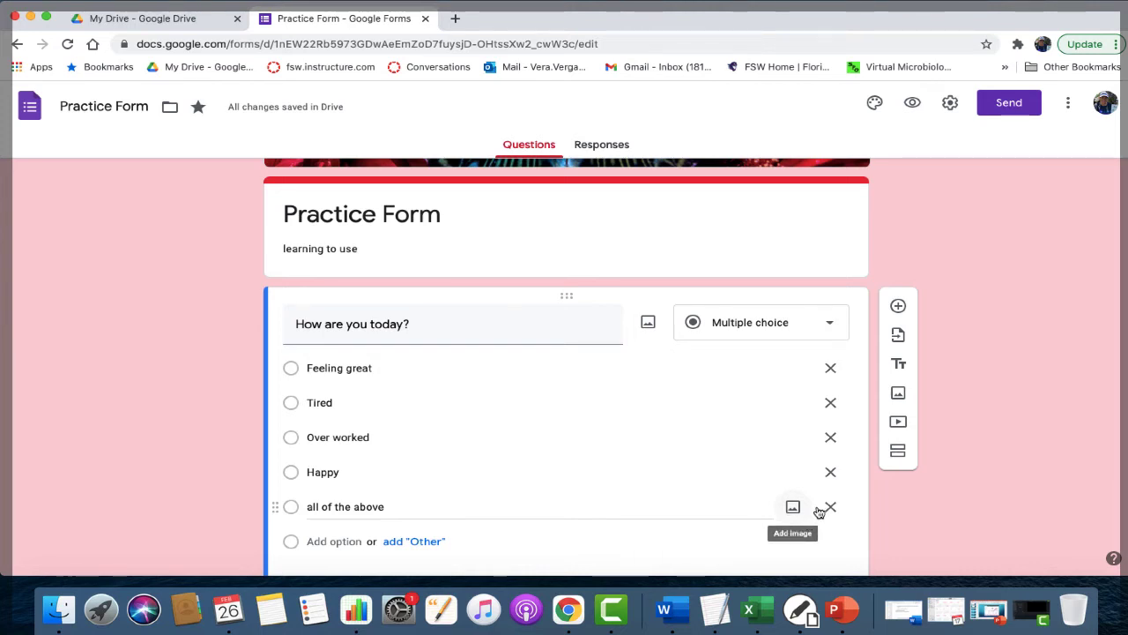
{"action": "left_click", "coordinate": [899, 308]}
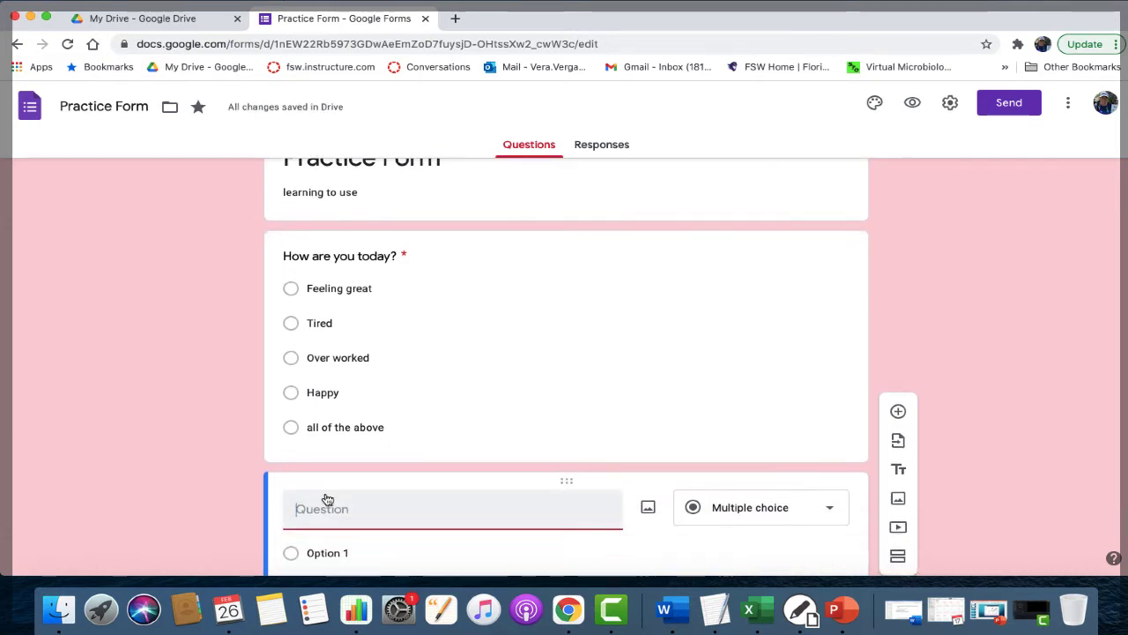
{"action": "left_click_drag", "start_coordinate": [276, 488], "coordinate": [261, 230]}
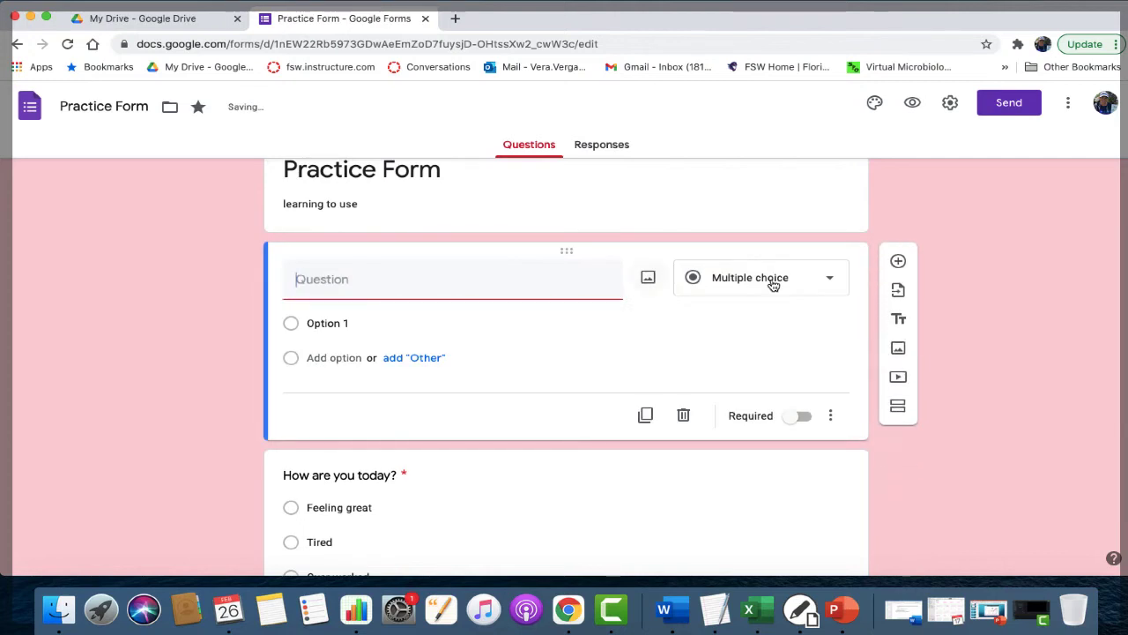
Step: Make the new first question a required short answer question titled "Name and Section"
{"action": "left_click", "coordinate": [829, 281]}
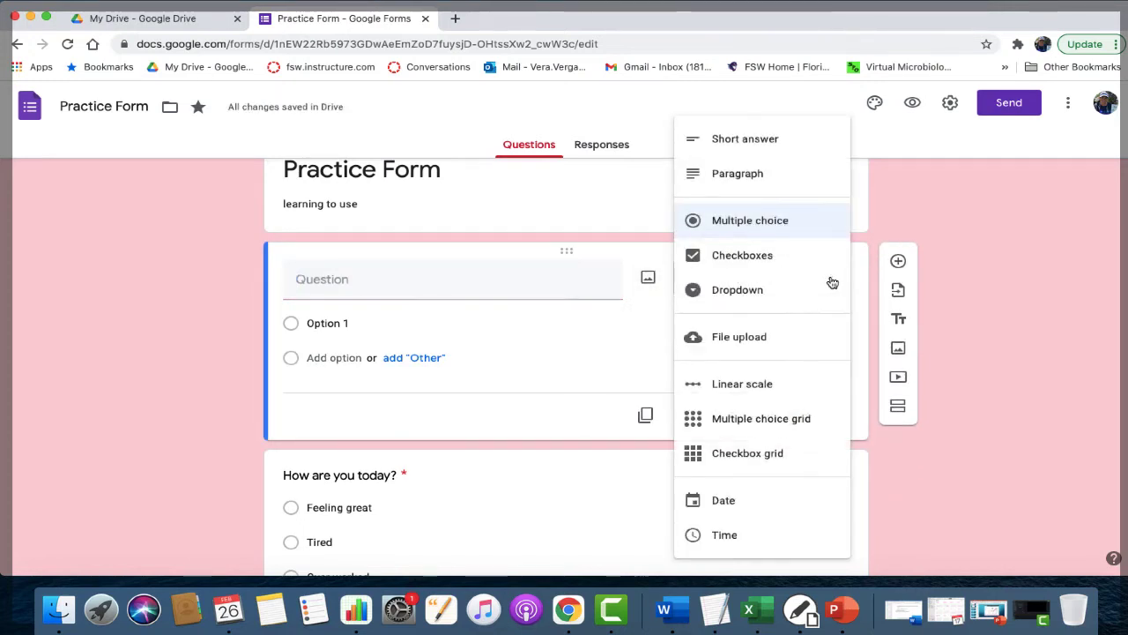
{"action": "left_click", "coordinate": [793, 147]}
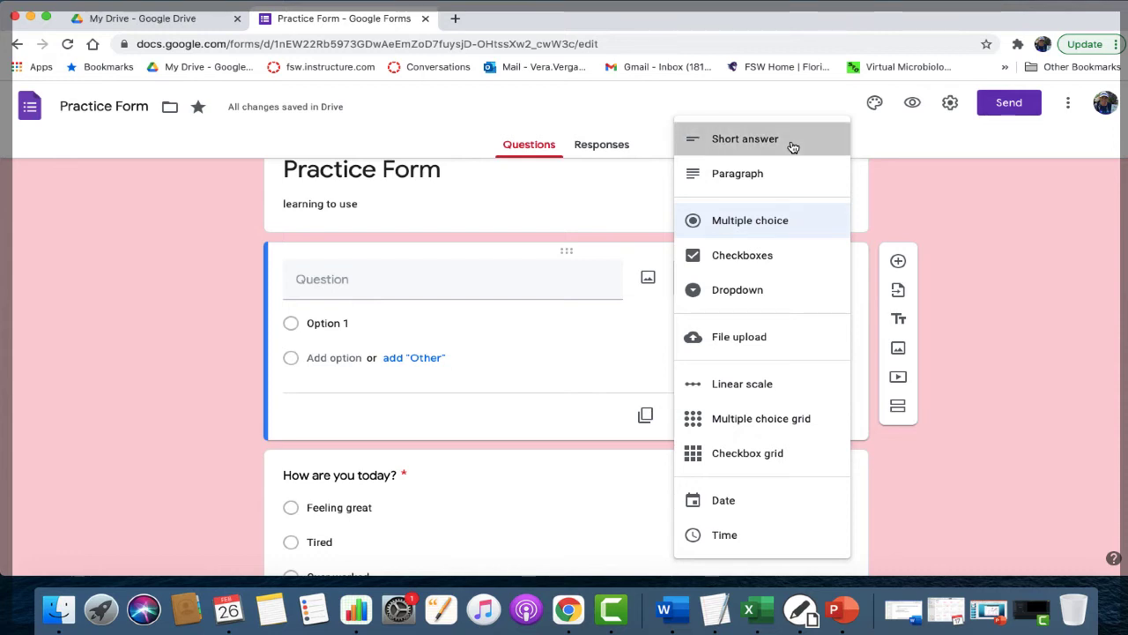
{"action": "left_click", "coordinate": [302, 277]}
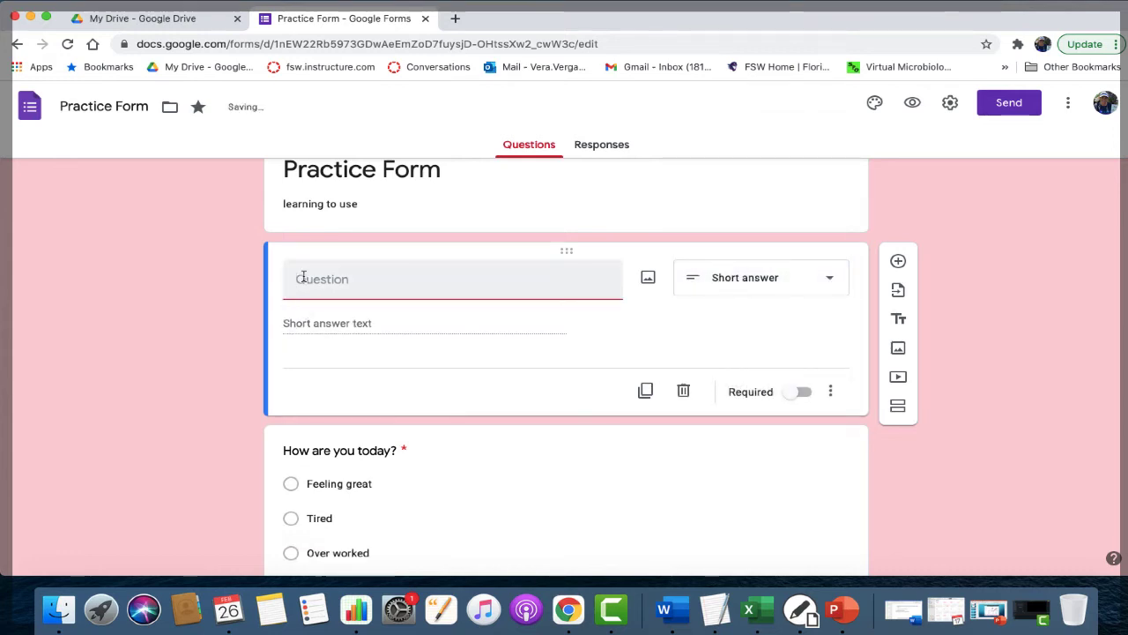
{"action": "type", "text": "Name and Sec"}
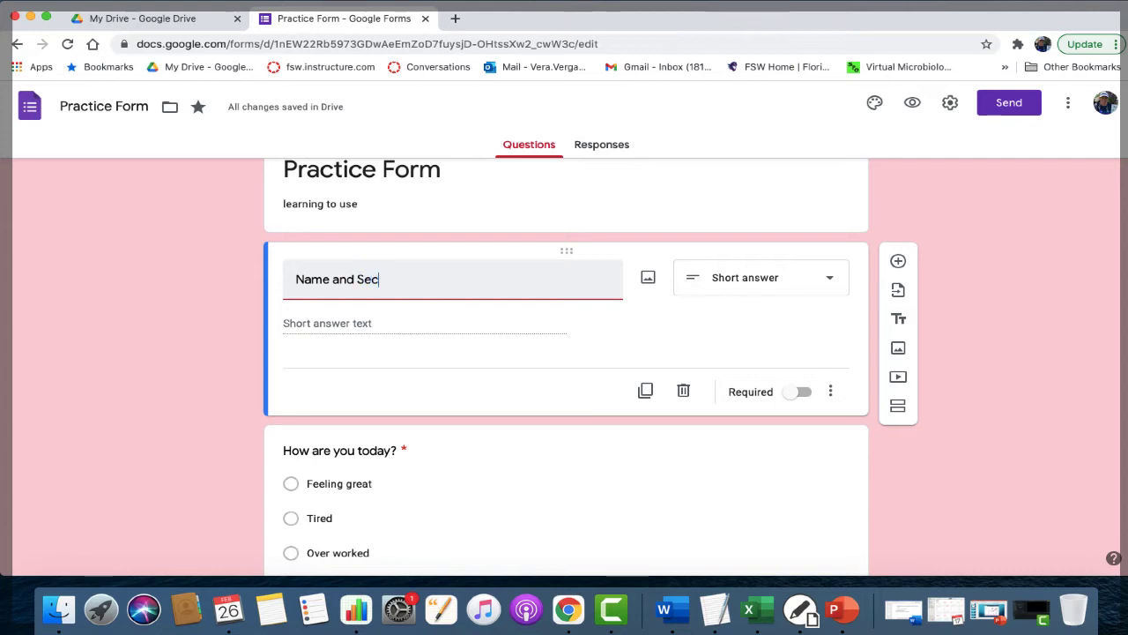
{"action": "type", "text": "tion"}
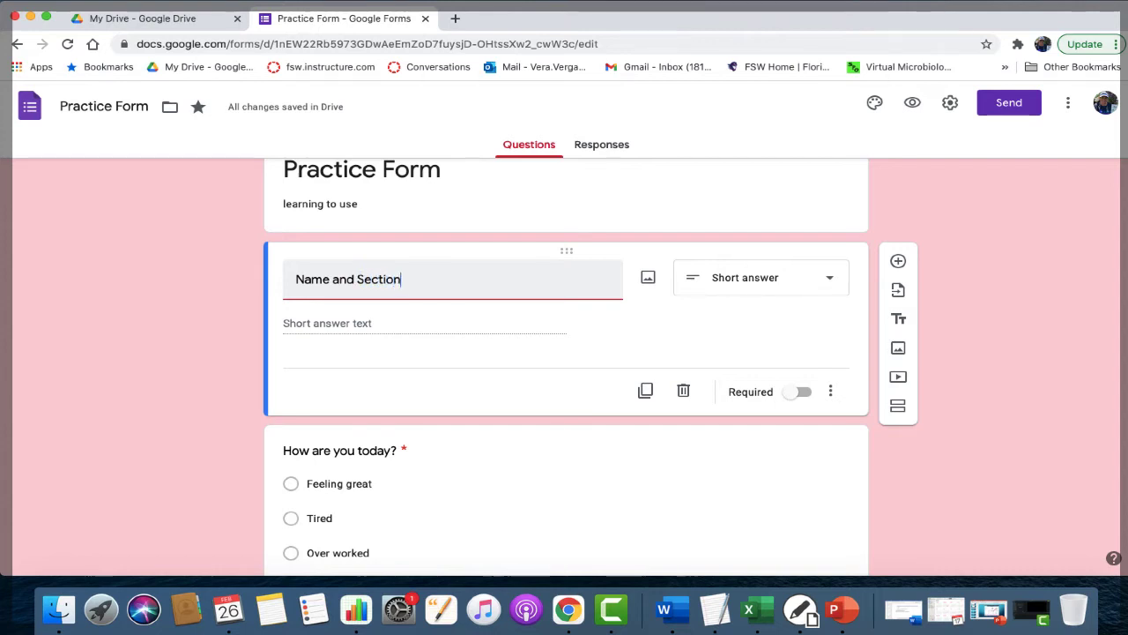
{"action": "left_click", "coordinate": [805, 393]}
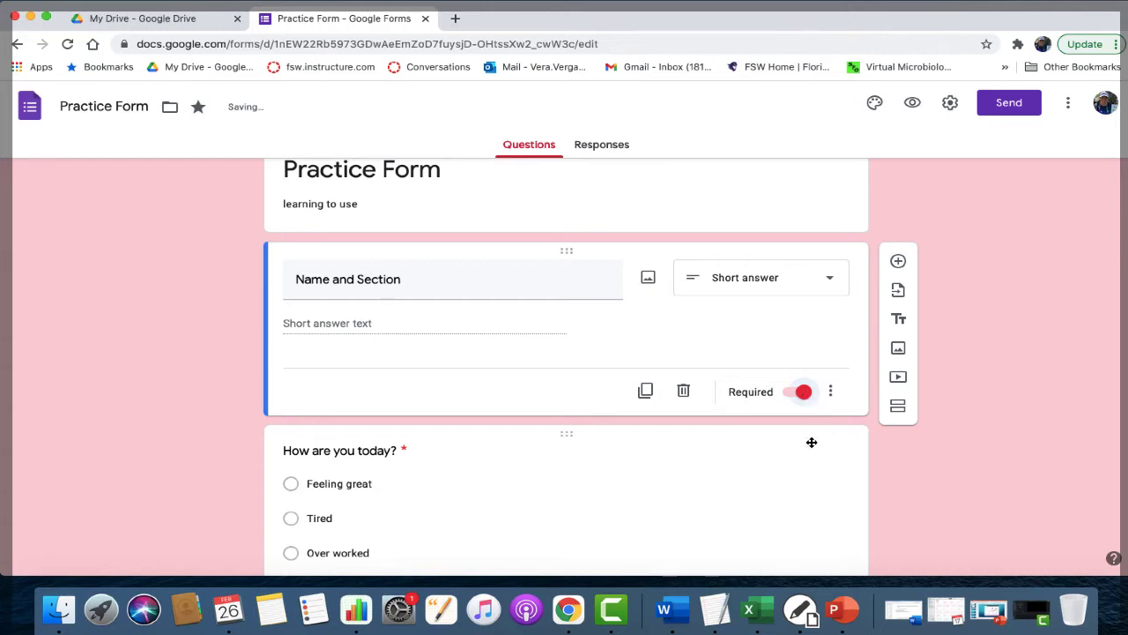
Step: Add a blank multiple-choice question directly below the "Name and Section" question
{"action": "scroll", "coordinate": [812, 443], "scroll_direction": "down", "scroll_amount": 1}
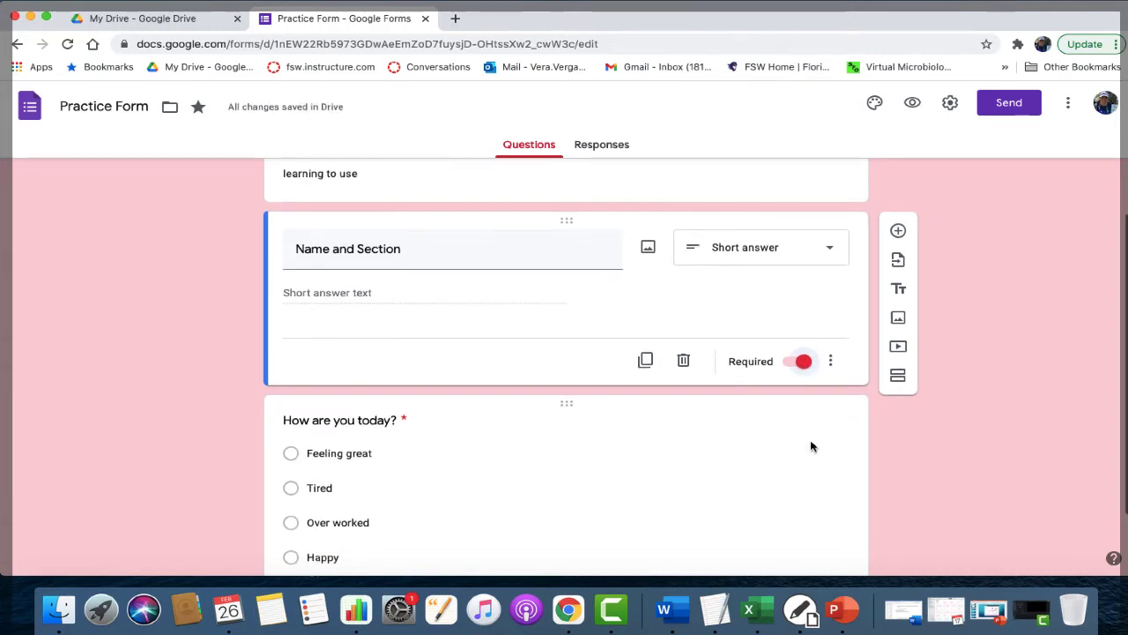
{"action": "scroll", "coordinate": [812, 446], "scroll_direction": "down", "scroll_amount": 3}
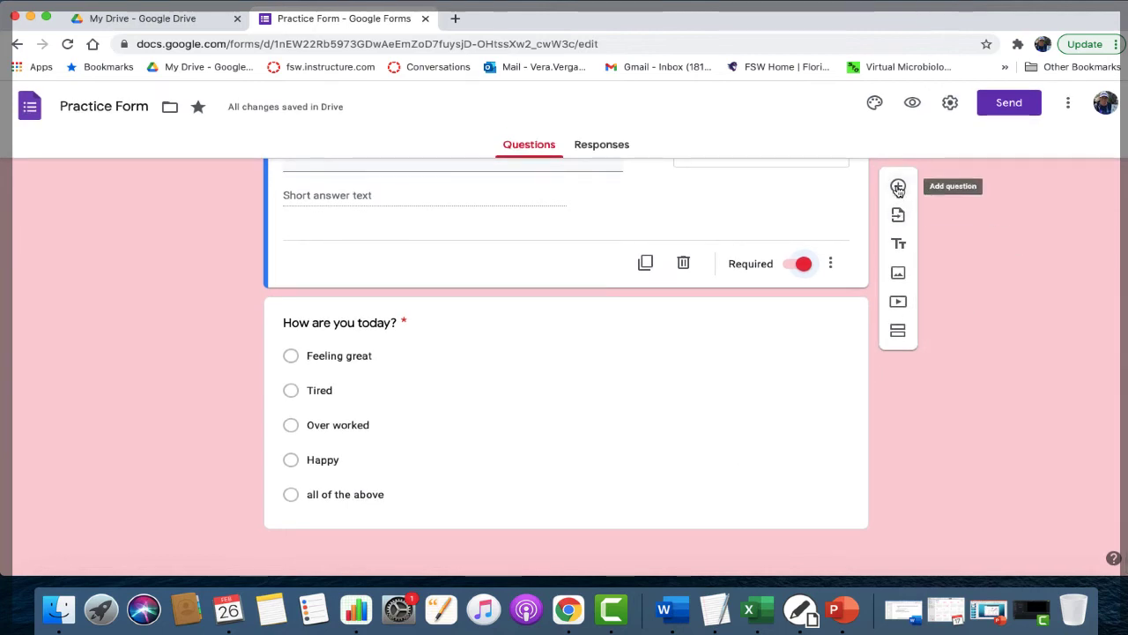
{"action": "left_click", "coordinate": [898, 189]}
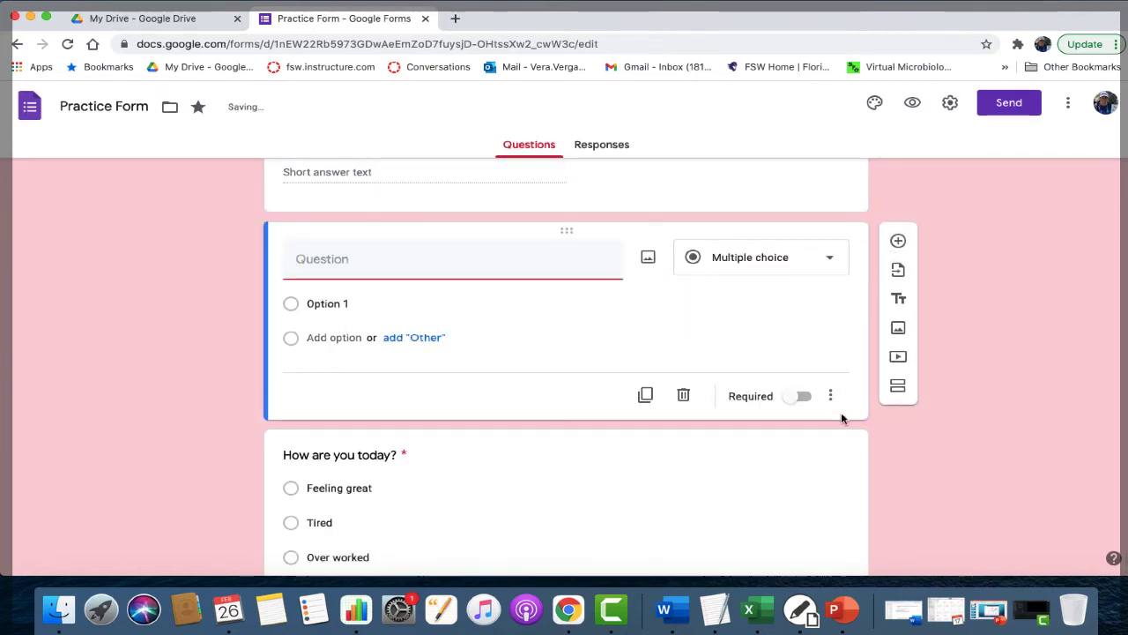
Step: Add another blank multiple-choice question directly below the "How are you today?" question
{"action": "scroll", "coordinate": [821, 417], "scroll_direction": "down", "scroll_amount": 3}
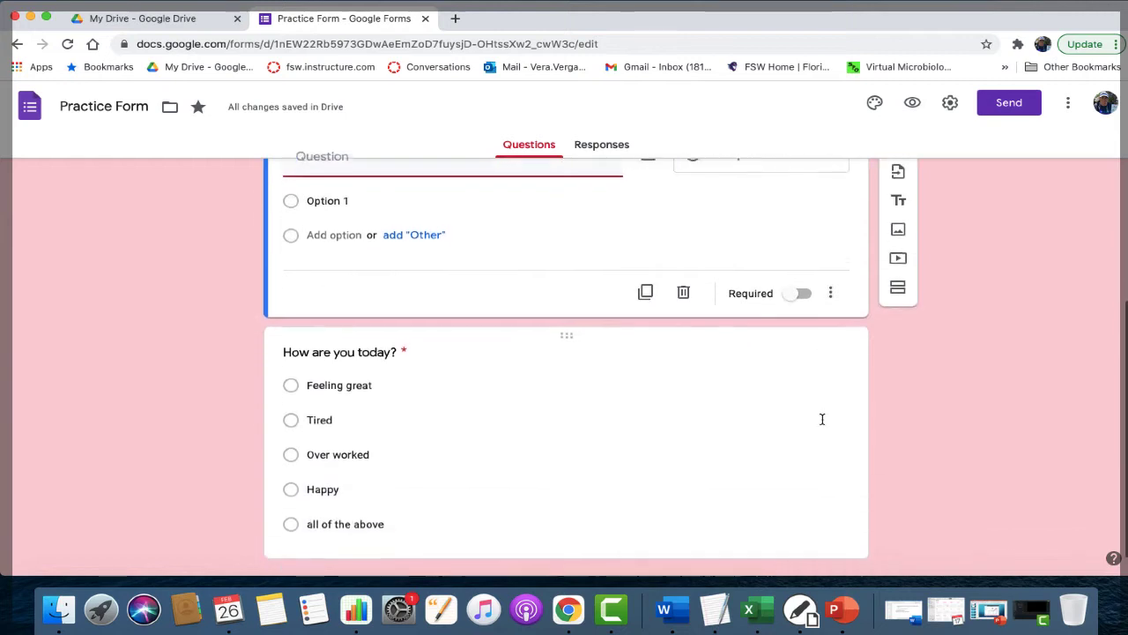
{"action": "scroll", "coordinate": [822, 419], "scroll_direction": "down", "scroll_amount": 1}
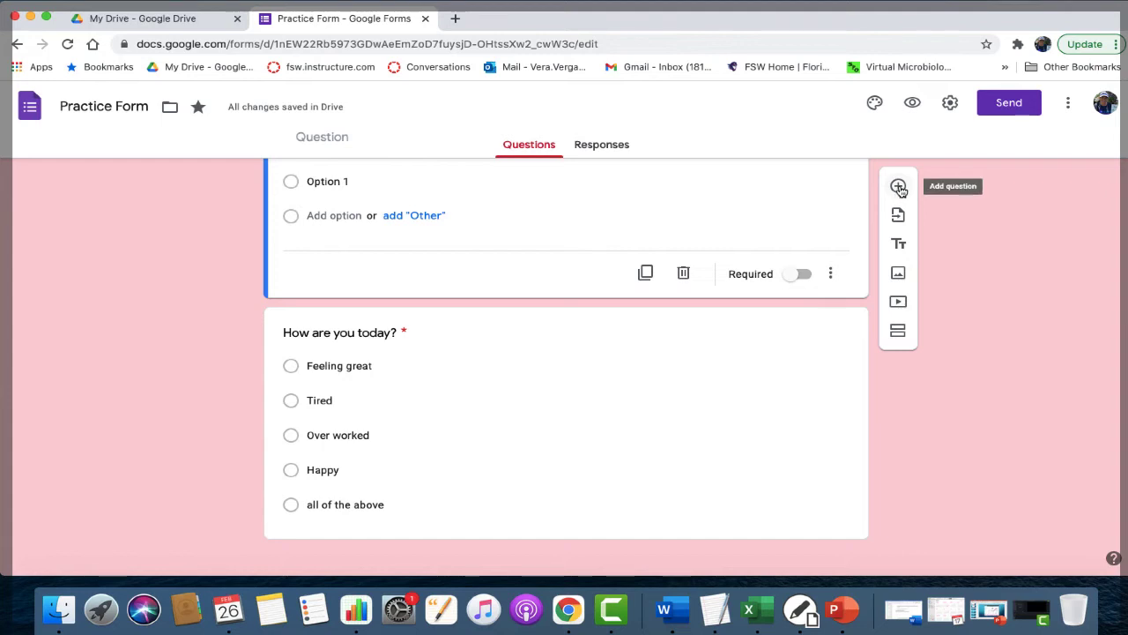
{"action": "left_click", "coordinate": [768, 399]}
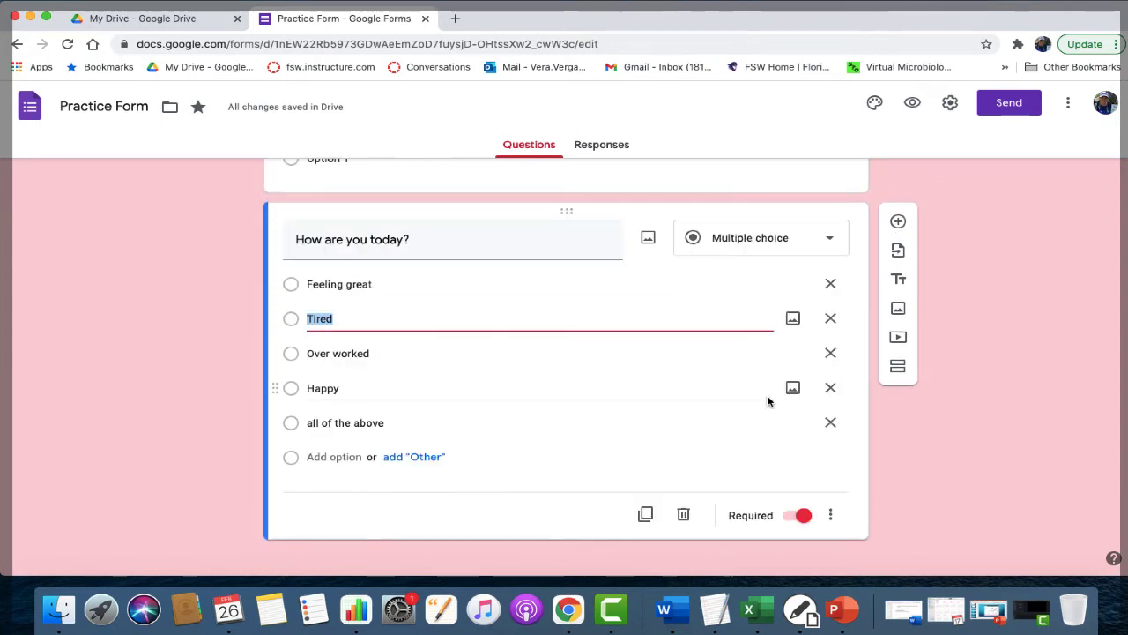
{"action": "left_click", "coordinate": [898, 221]}
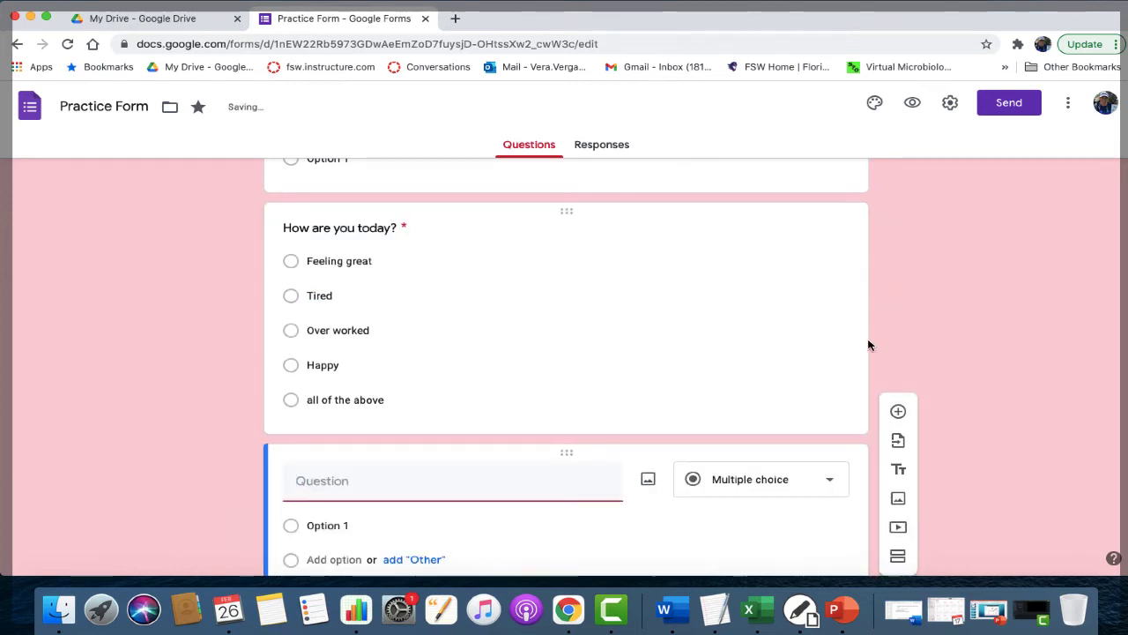
{"action": "left_click", "coordinate": [831, 480]}
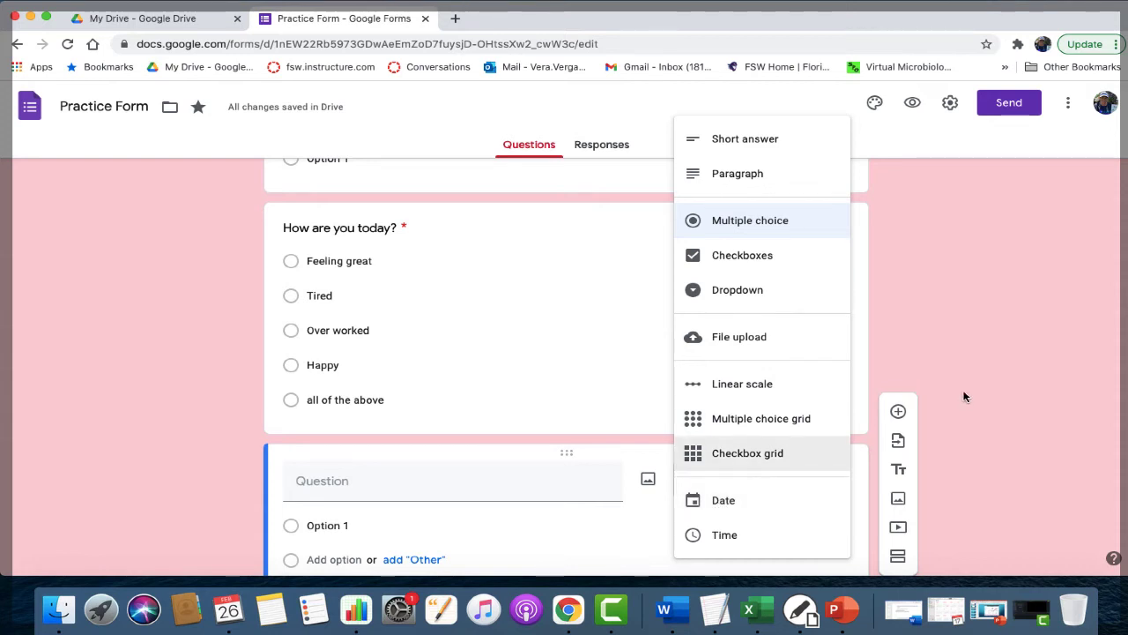
{"action": "scroll", "coordinate": [964, 396], "scroll_direction": "down", "scroll_amount": 1}
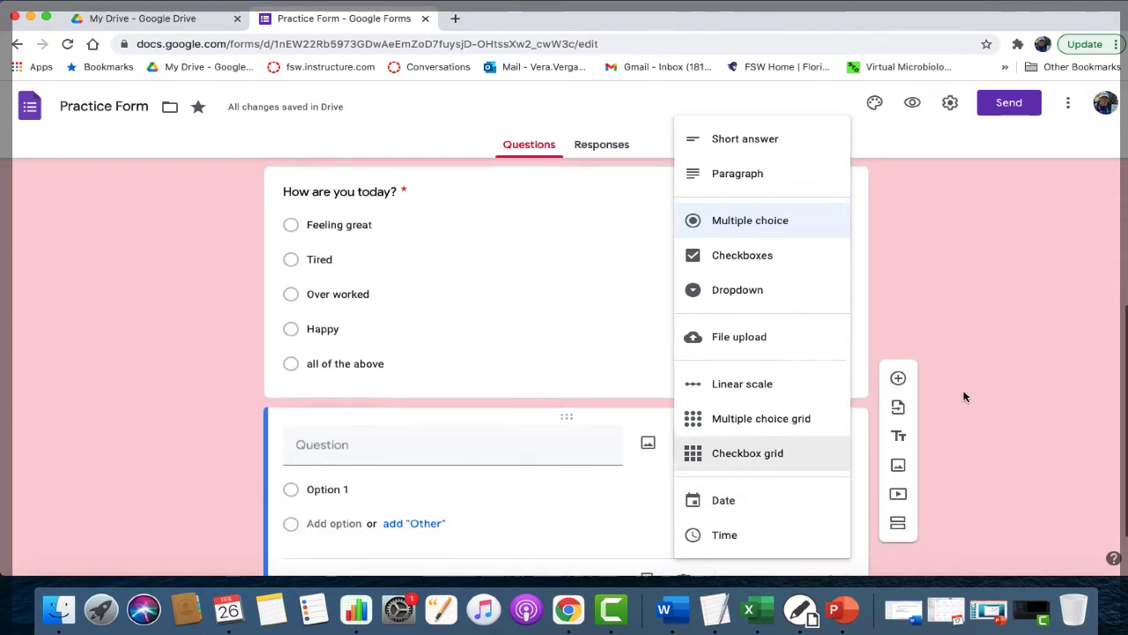
{"action": "left_click", "coordinate": [646, 433]}
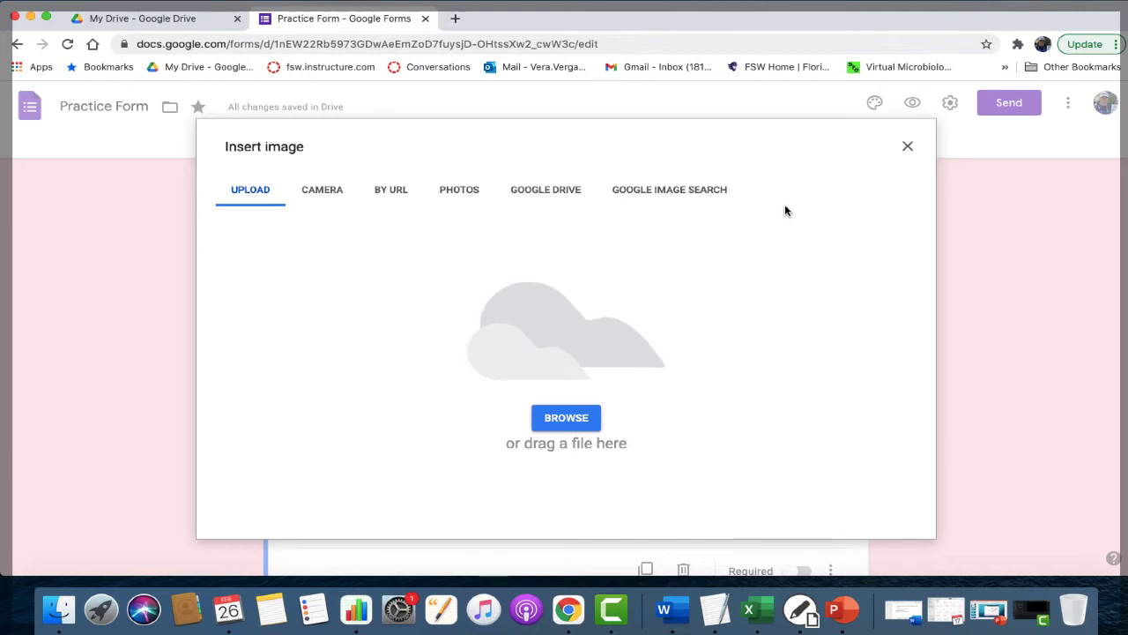
{"action": "left_click", "coordinate": [907, 148]}
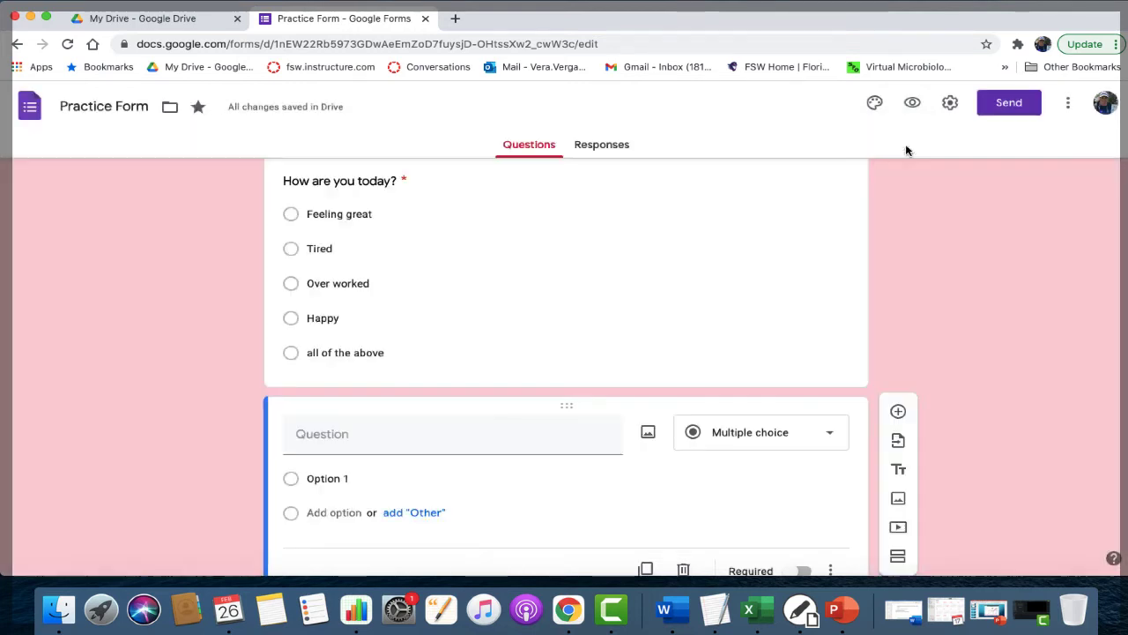
Step: Search Google images for "cells" and insert the labelled eukaryote and prokaryote diagram into the blank last question
{"action": "left_click", "coordinate": [649, 434]}
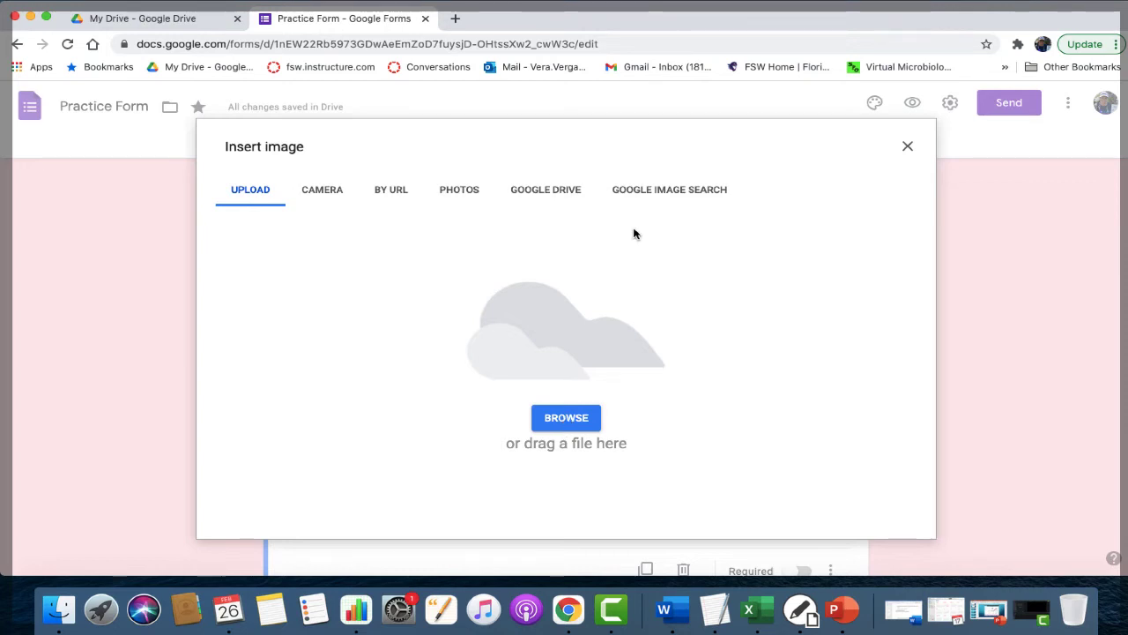
{"action": "left_click", "coordinate": [655, 192]}
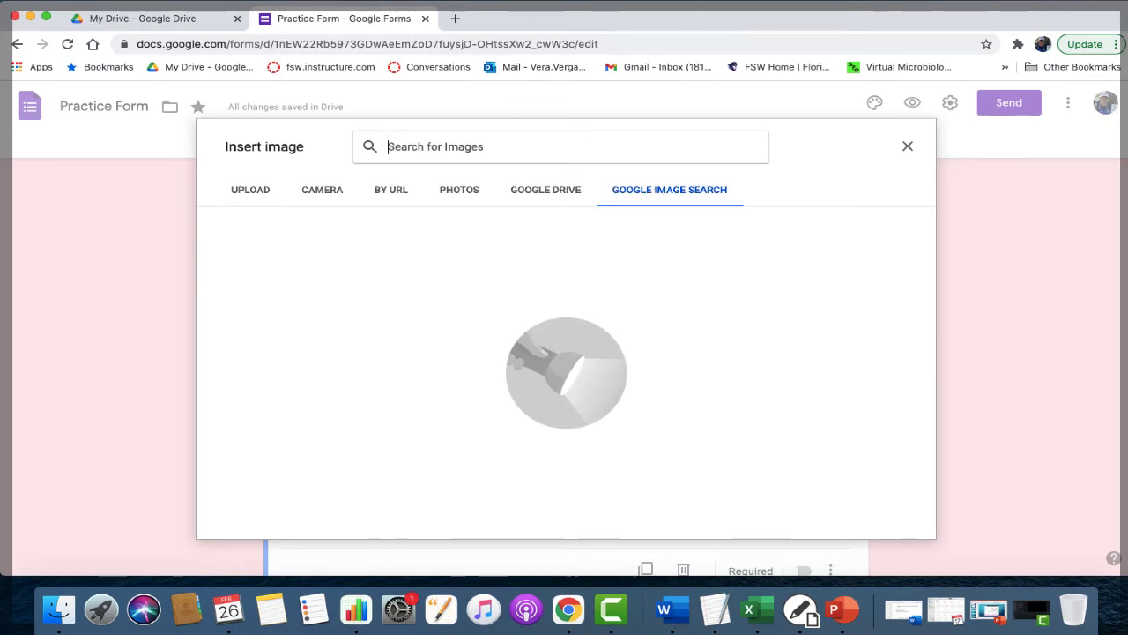
{"action": "type", "text": "cells"}
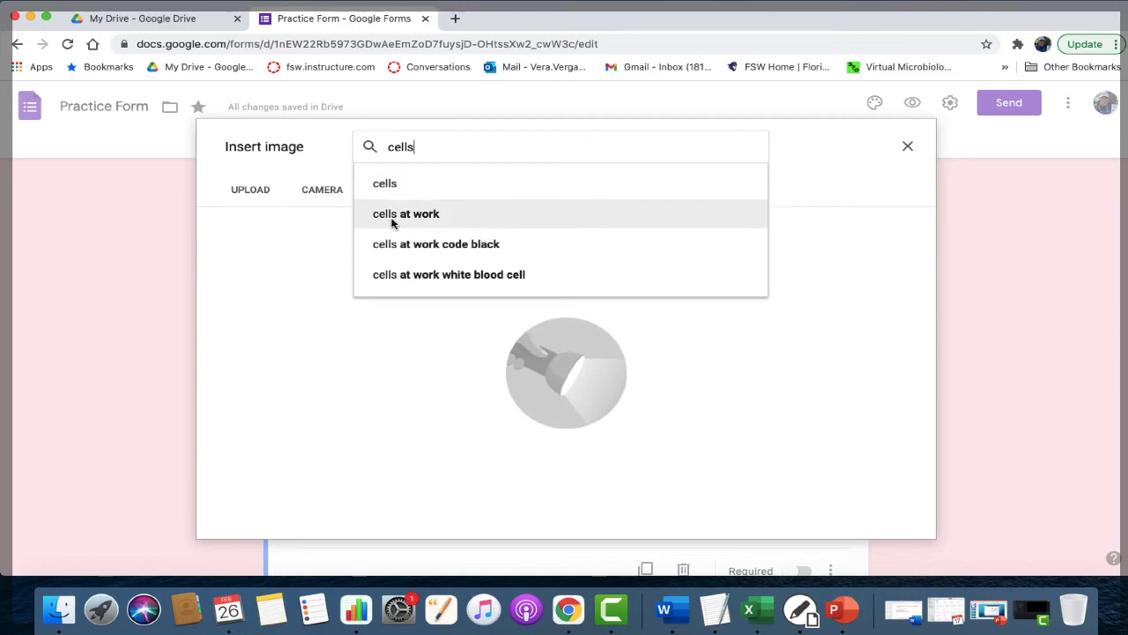
{"action": "left_click", "coordinate": [381, 186]}
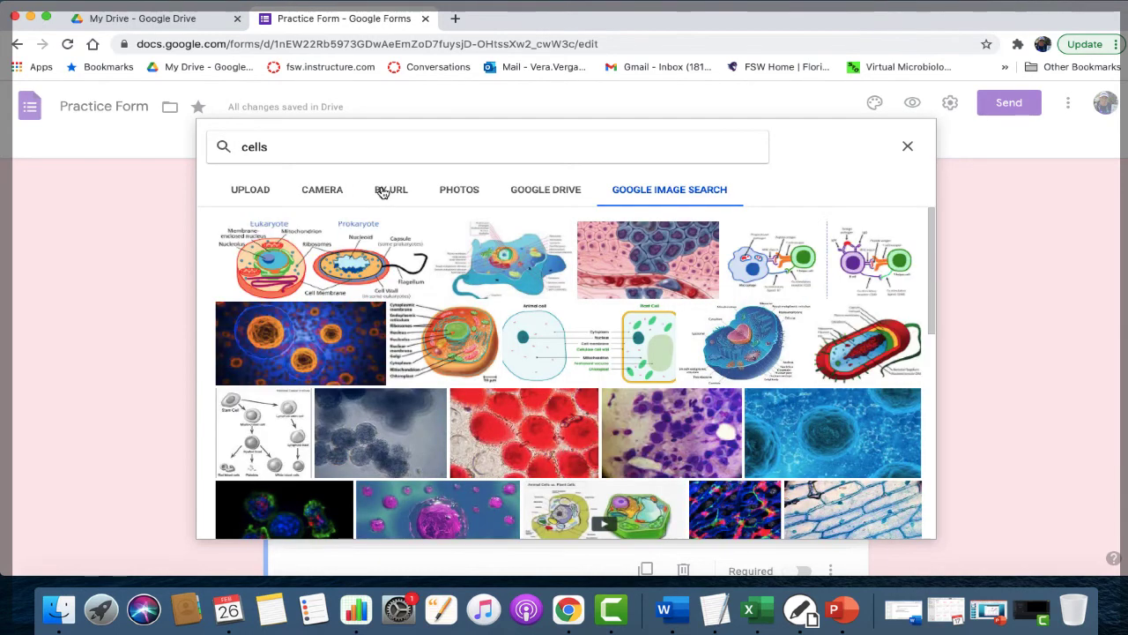
{"action": "left_click", "coordinate": [338, 250]}
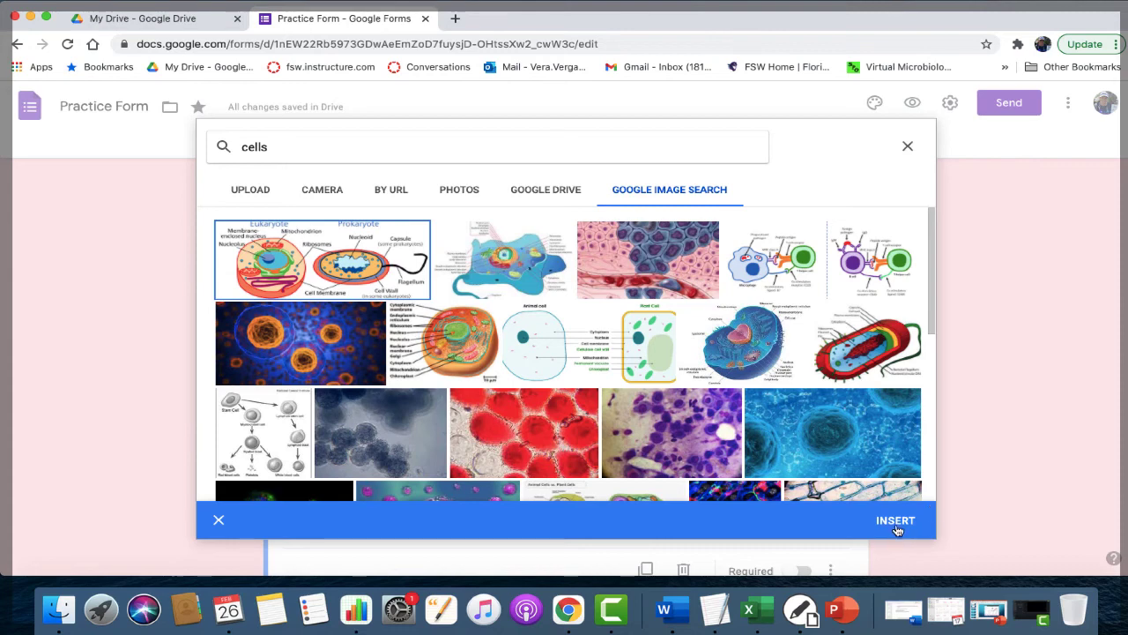
{"action": "left_click", "coordinate": [895, 521]}
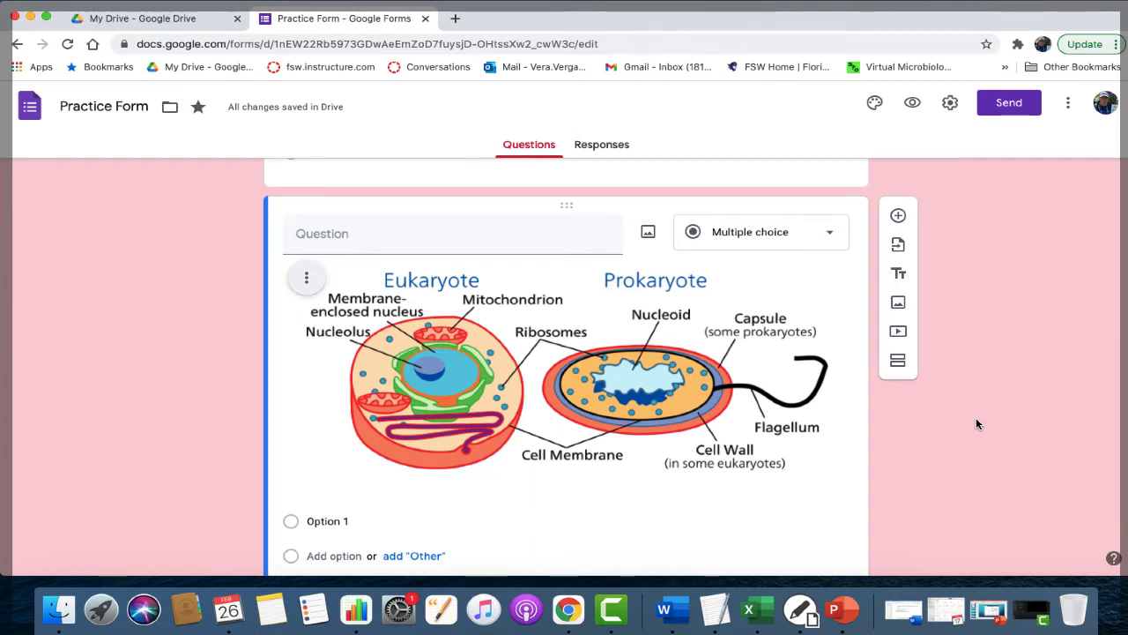
Step: Title the question with the cell diagram "related to cell"
{"action": "scroll", "coordinate": [799, 469], "scroll_direction": "up", "scroll_amount": 2}
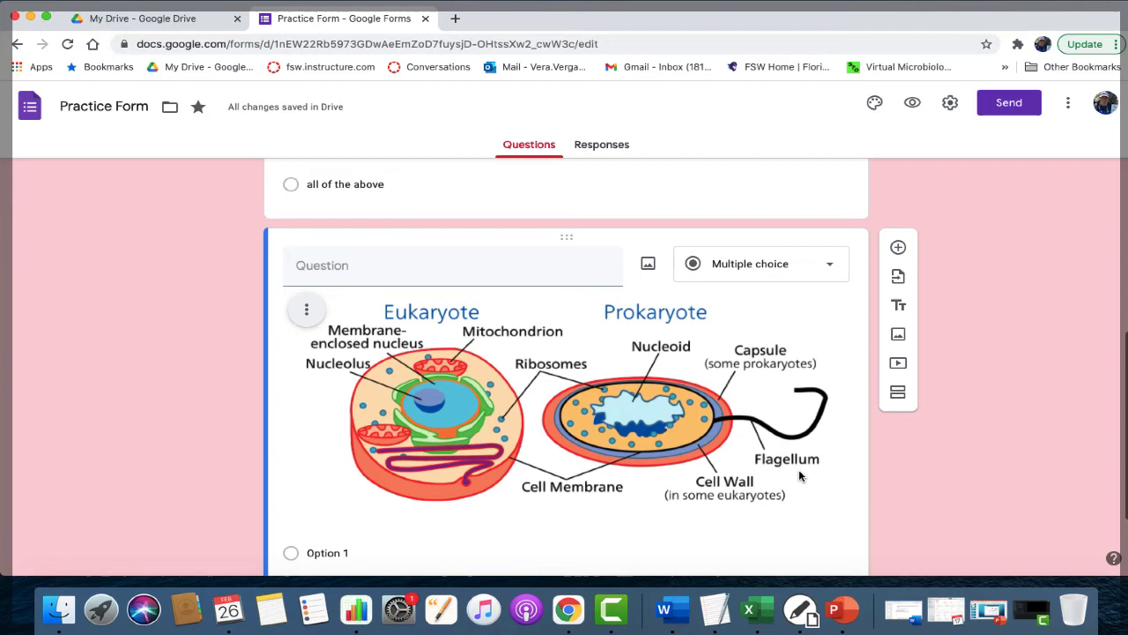
{"action": "left_click", "coordinate": [327, 263]}
{"action": "type", "text": "related to cell"}
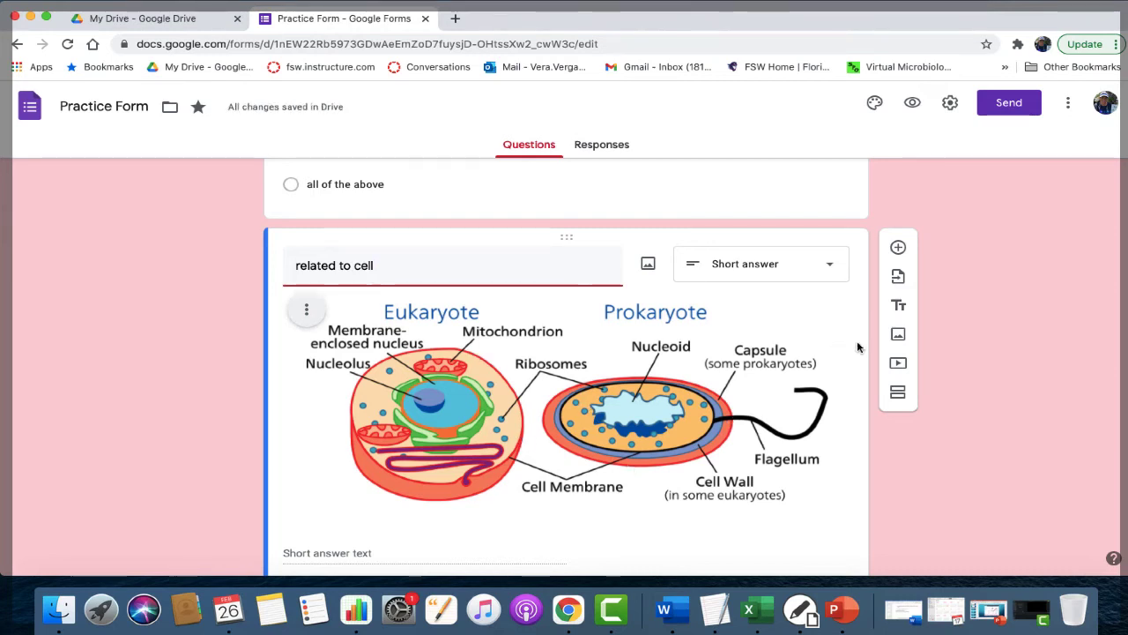
Step: Preview the form as a respondent and look through all of its questions
{"action": "scroll", "coordinate": [952, 369], "scroll_direction": "up", "scroll_amount": 10}
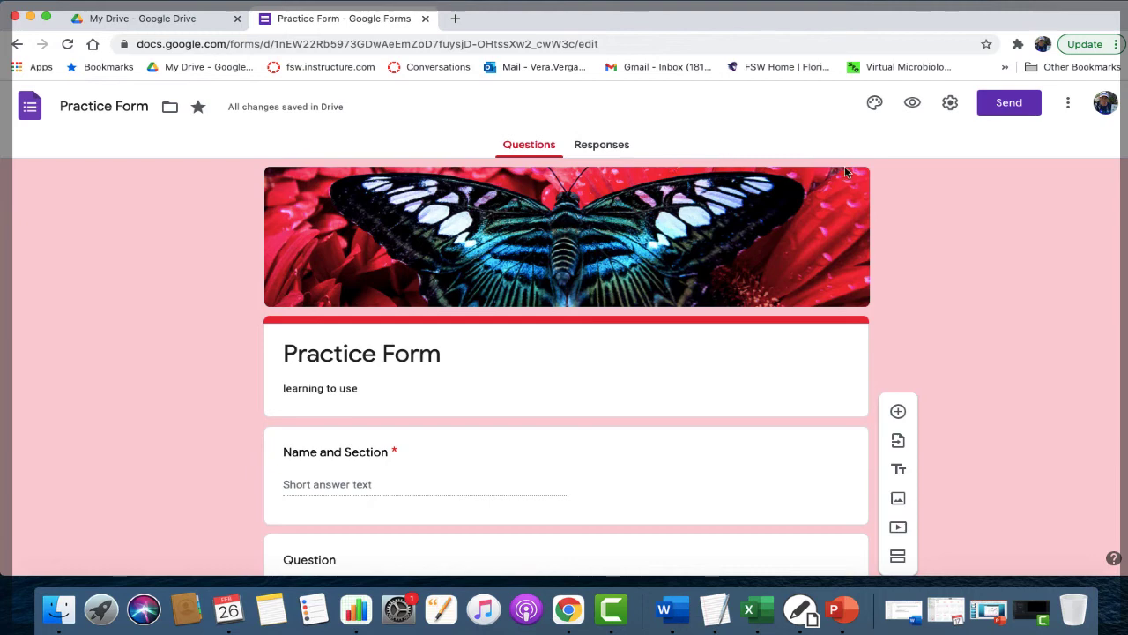
{"action": "left_click", "coordinate": [913, 105]}
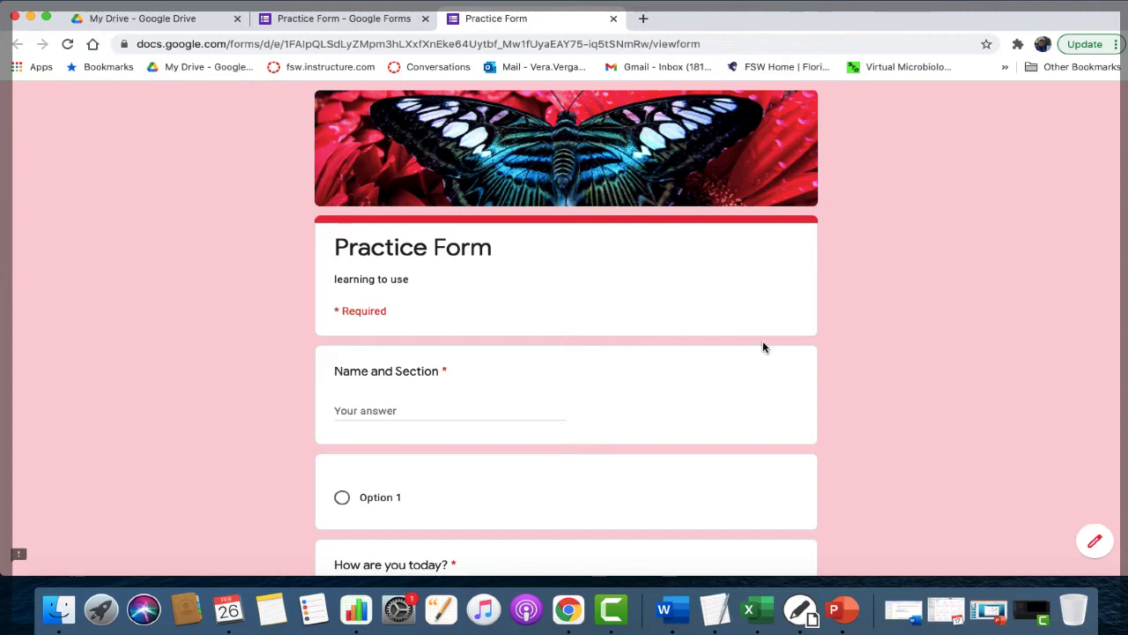
{"action": "scroll", "coordinate": [763, 345], "scroll_direction": "down", "scroll_amount": 3}
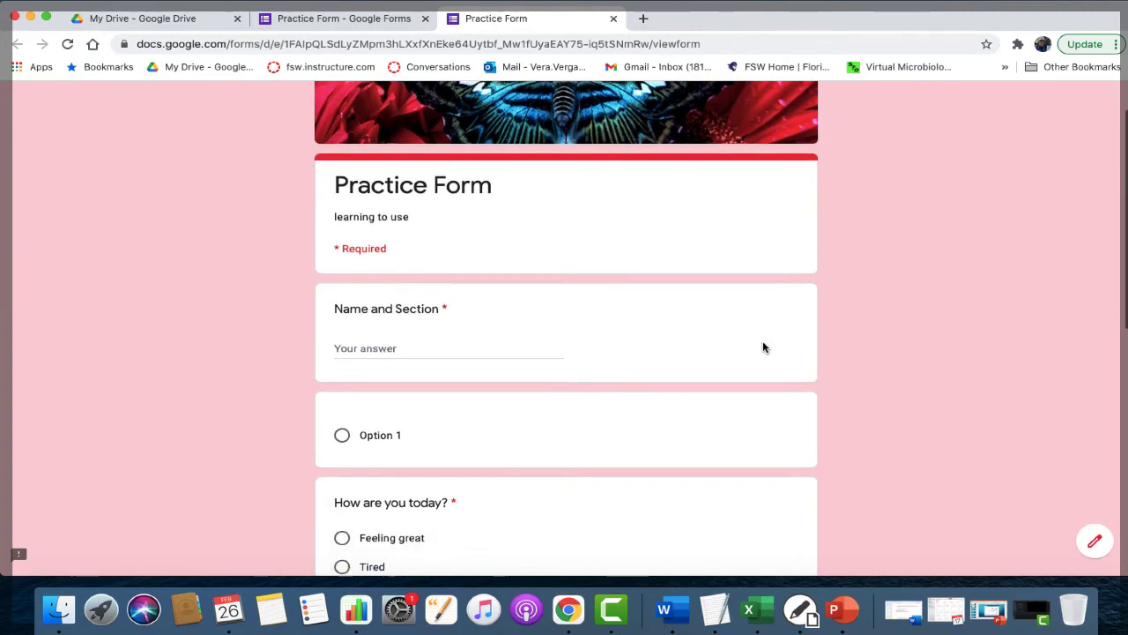
{"action": "scroll", "coordinate": [764, 346], "scroll_direction": "down", "scroll_amount": 3}
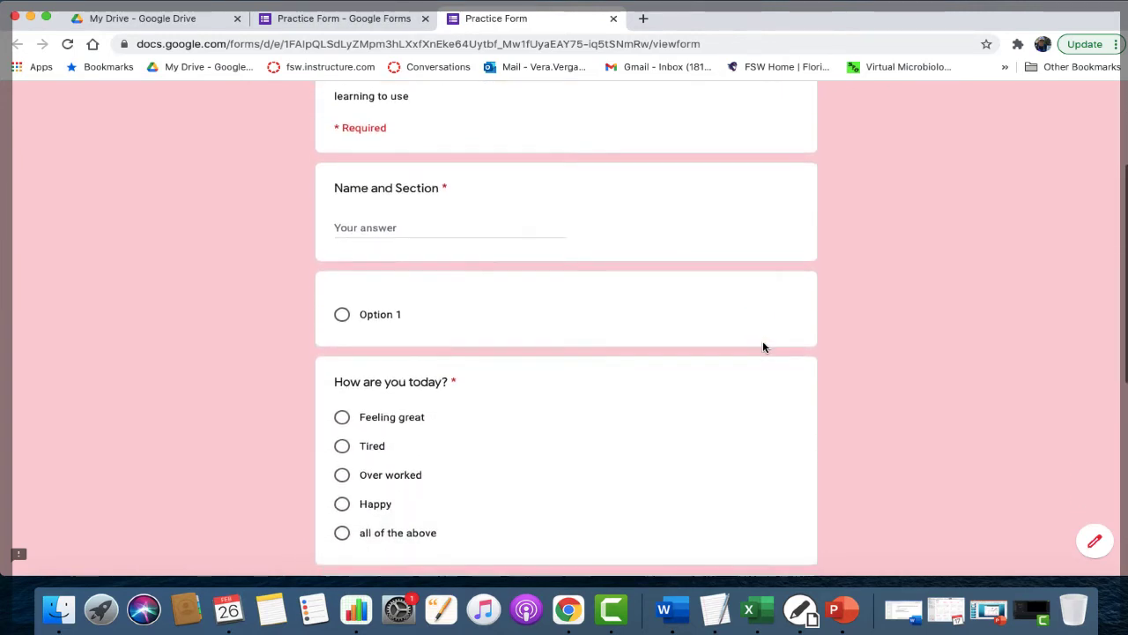
{"action": "scroll", "coordinate": [524, 393], "scroll_direction": "down", "scroll_amount": 7}
{"action": "scroll", "coordinate": [525, 394], "scroll_direction": "up", "scroll_amount": 4}
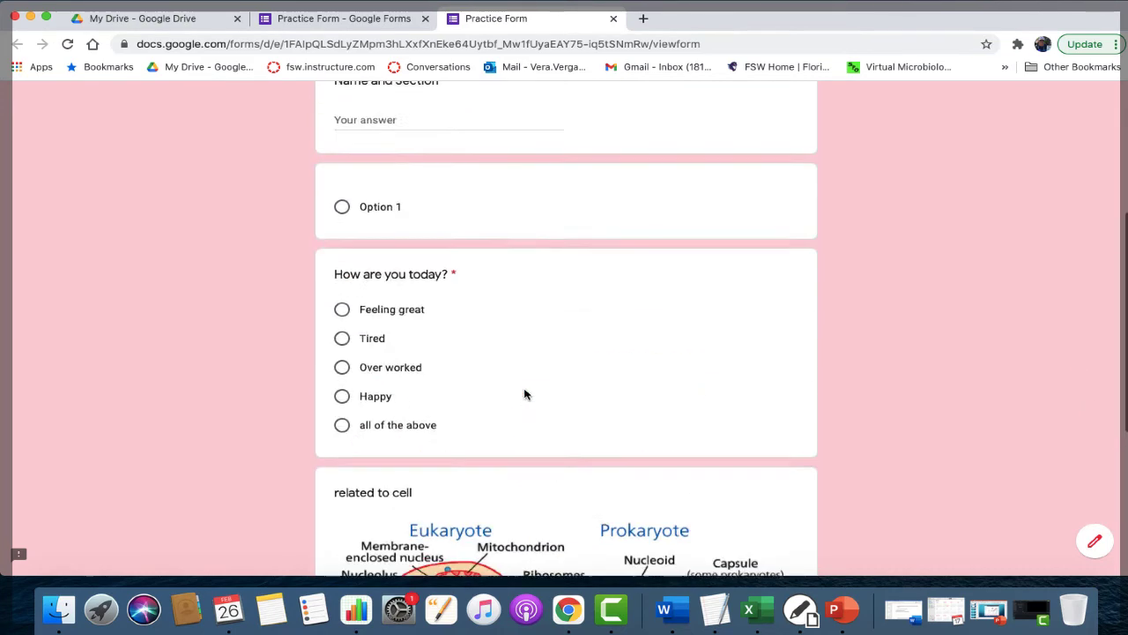
{"action": "scroll", "coordinate": [523, 394], "scroll_direction": "up", "scroll_amount": 5}
Step: Enter the respondent's initials under "Name and Section" and answer "Happy" to "How are you today?"
{"action": "left_click", "coordinate": [348, 409]}
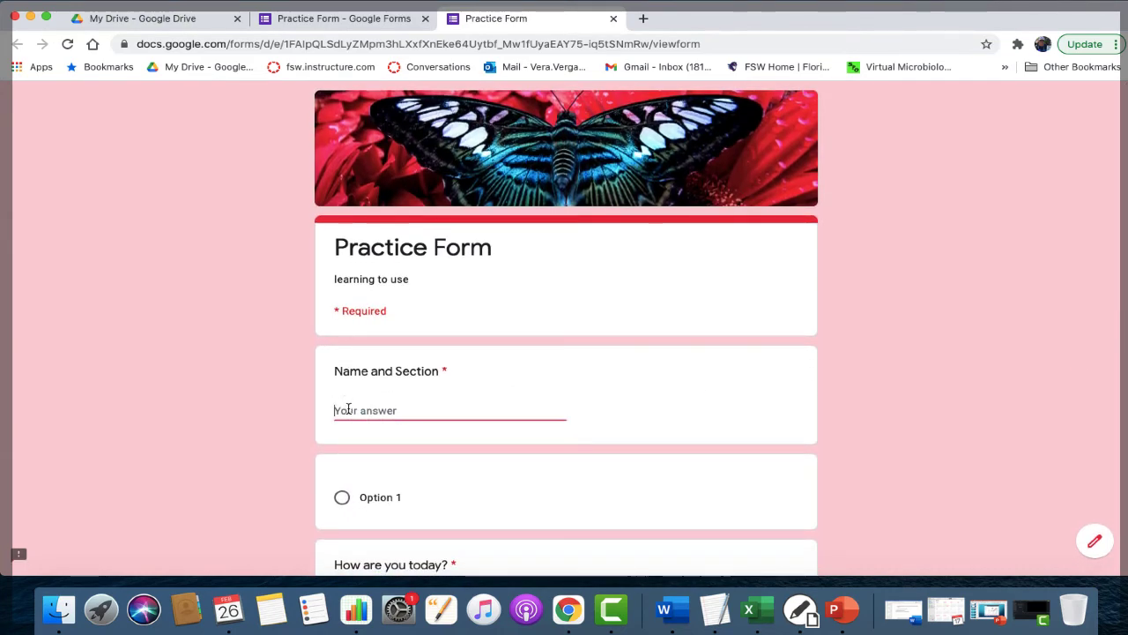
{"action": "type", "text": "vv"}
{"action": "scroll", "coordinate": [403, 450], "scroll_direction": "down", "scroll_amount": 3}
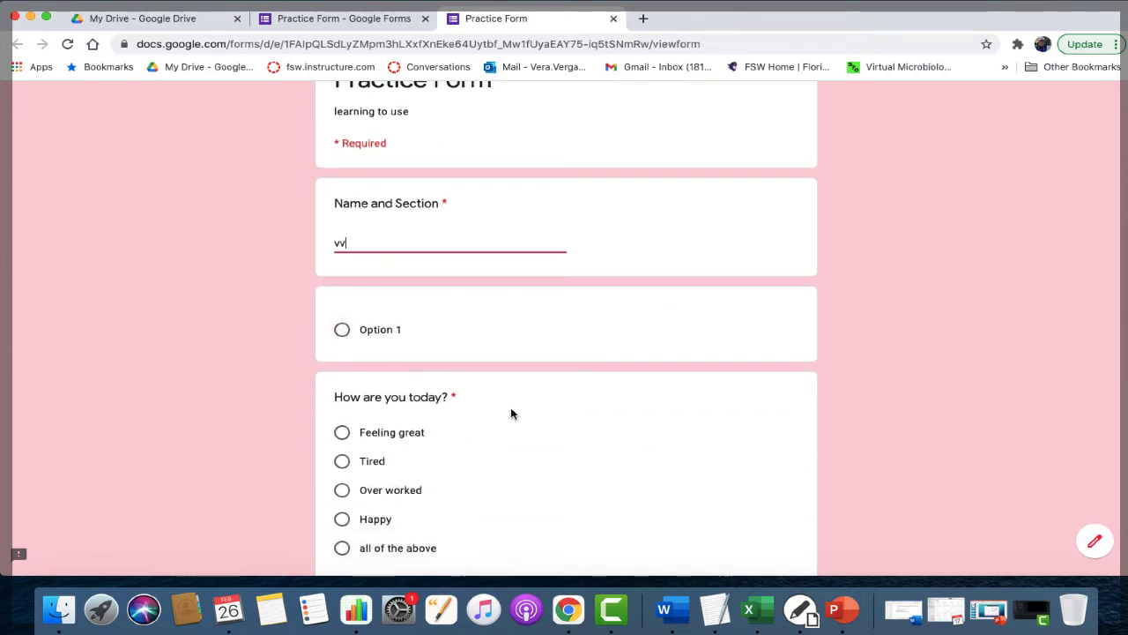
{"action": "scroll", "coordinate": [578, 449], "scroll_direction": "down", "scroll_amount": 3}
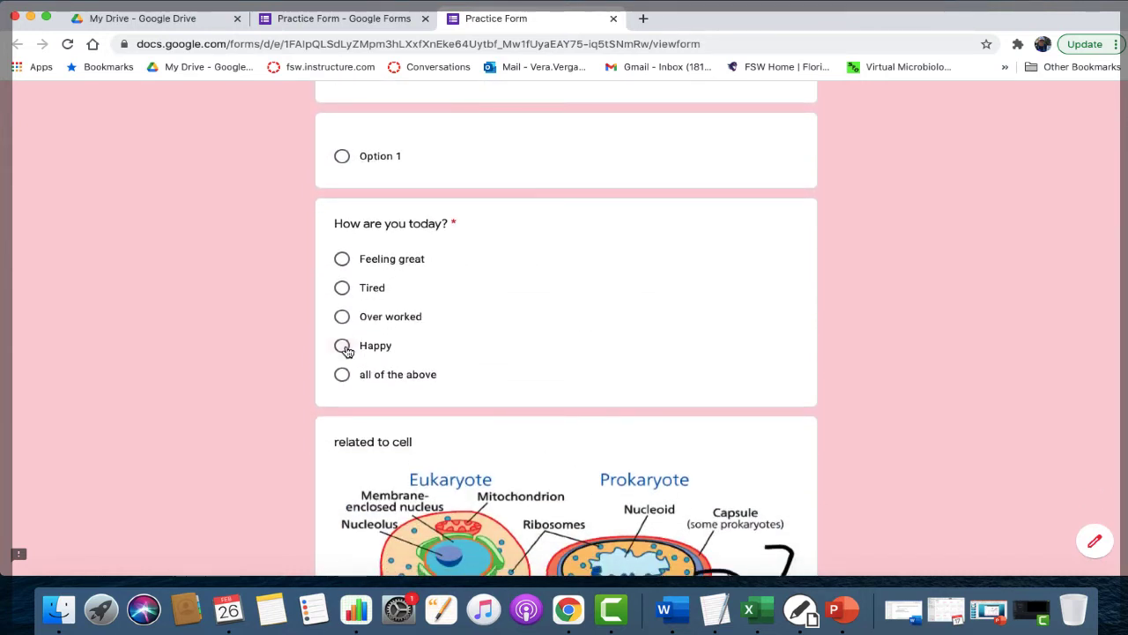
{"action": "left_click", "coordinate": [342, 346]}
Step: Answer the "related to cell" question with "i love cells" and submit the response
{"action": "scroll", "coordinate": [702, 335], "scroll_direction": "down", "scroll_amount": 4}
{"action": "scroll", "coordinate": [702, 337], "scroll_direction": "down", "scroll_amount": 1}
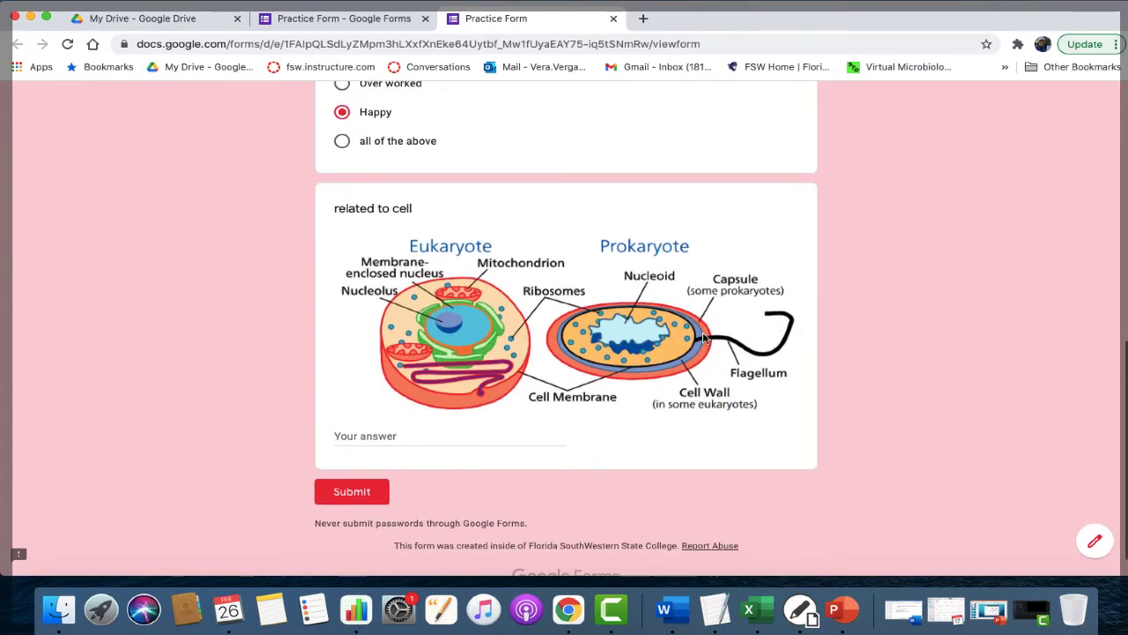
{"action": "left_click", "coordinate": [363, 436]}
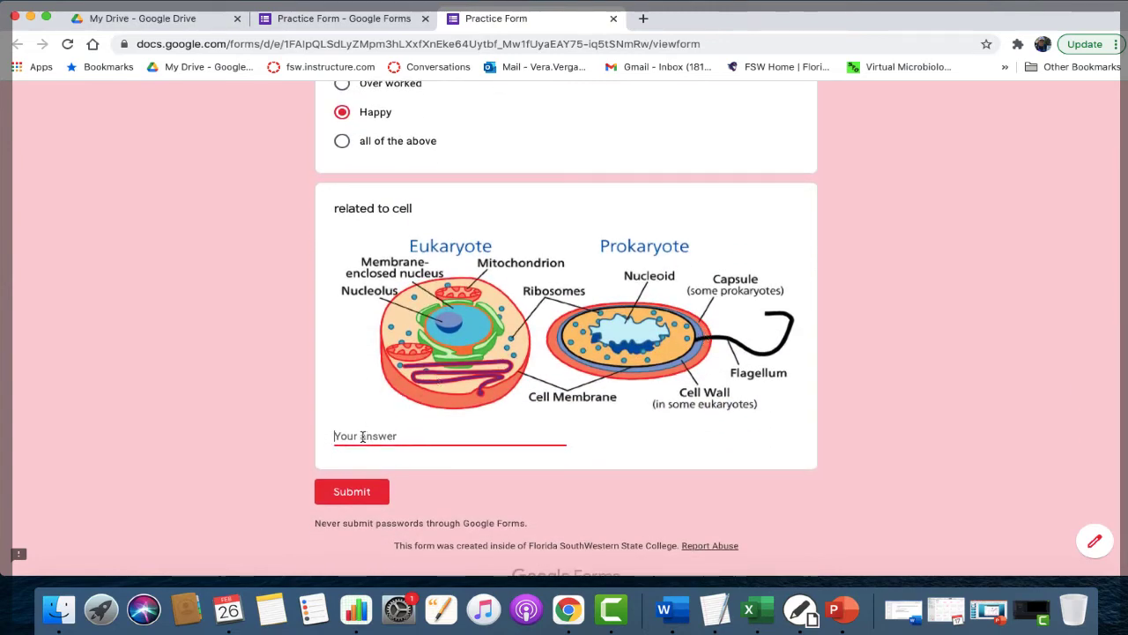
{"action": "type", "text": "i love cells"}
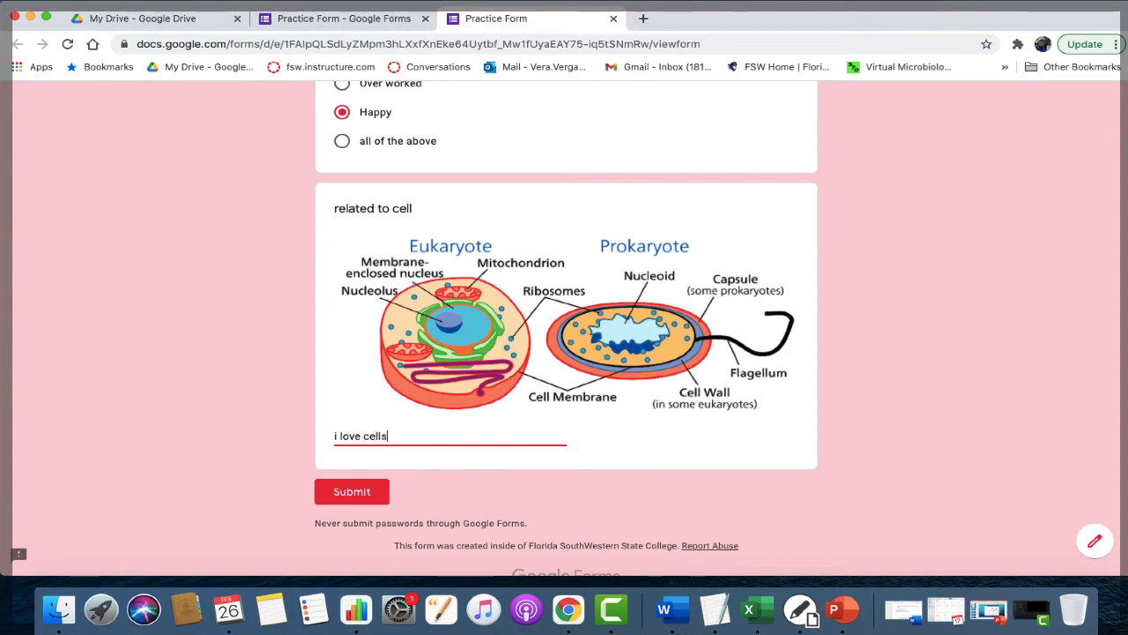
{"action": "left_click", "coordinate": [357, 496]}
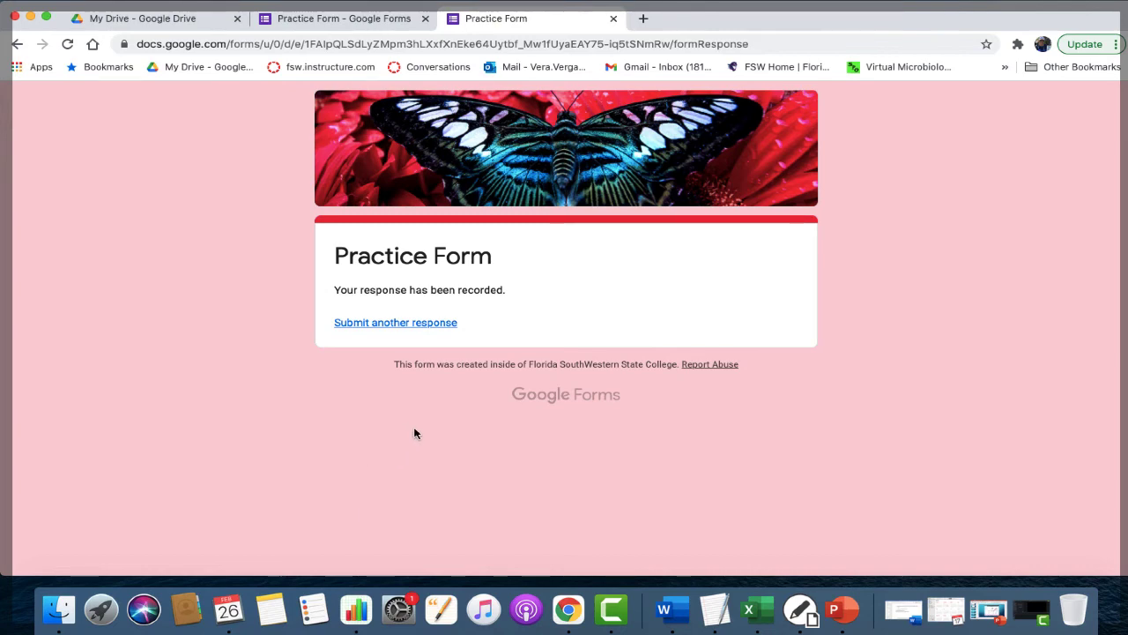
Step: Return to the form editor and delete the blank multiple-choice question below "Name and Section"
{"action": "left_click", "coordinate": [365, 20]}
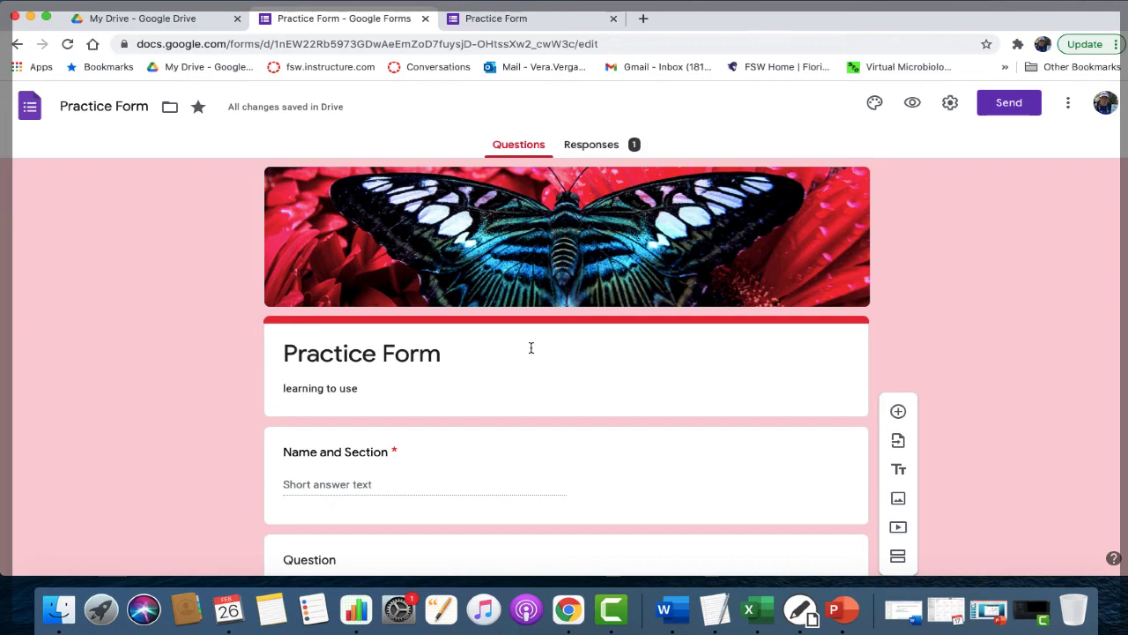
{"action": "scroll", "coordinate": [562, 434], "scroll_direction": "down", "scroll_amount": 3}
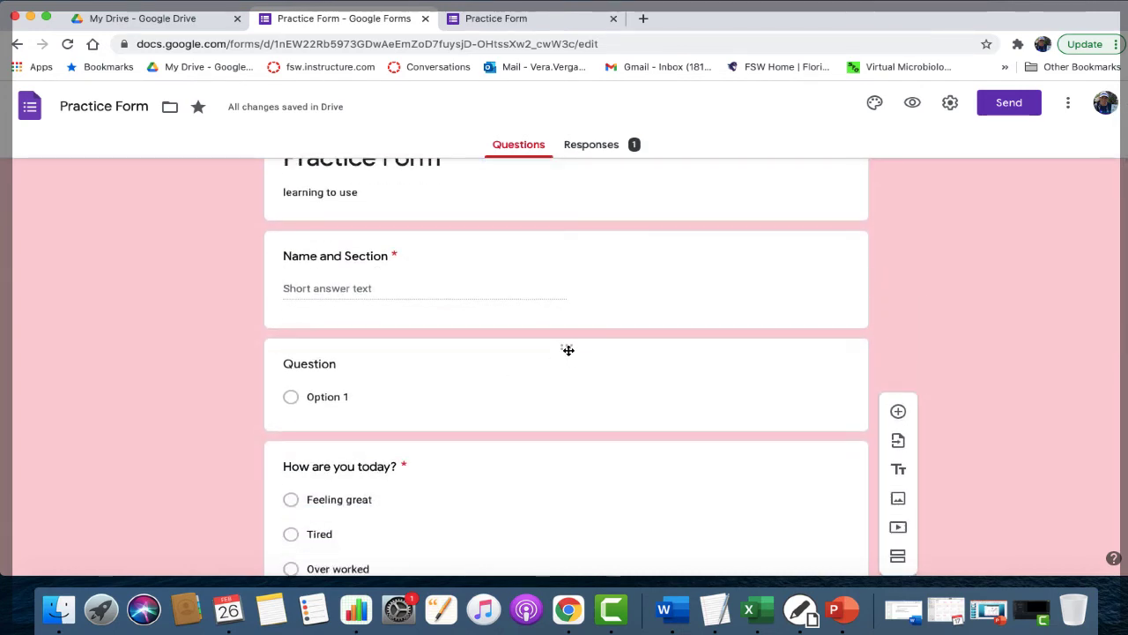
{"action": "left_click", "coordinate": [568, 350]}
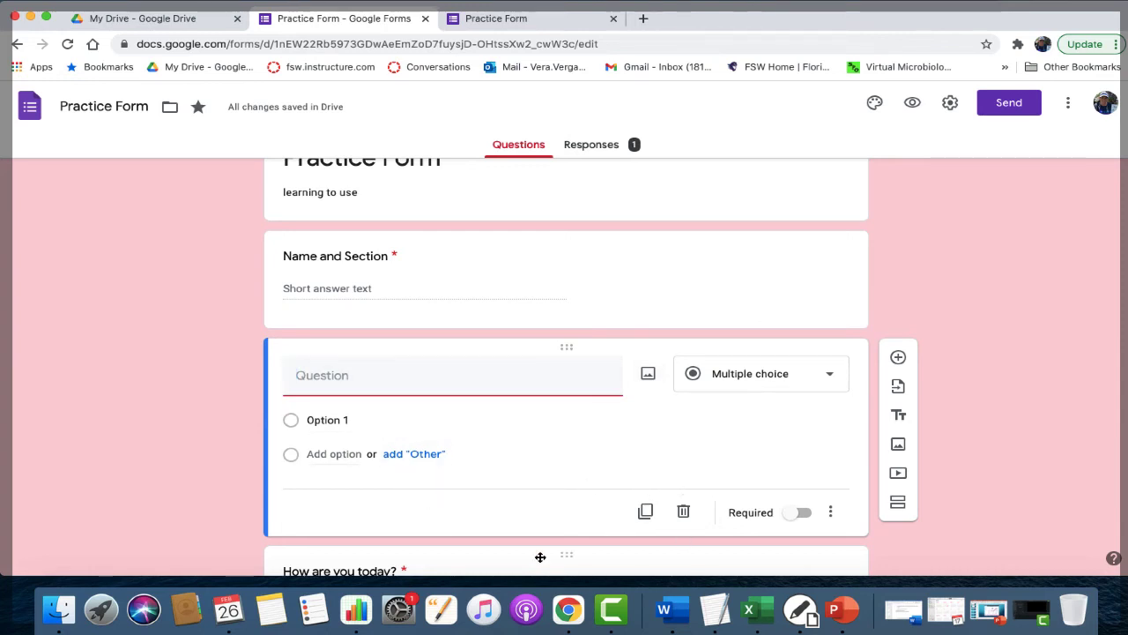
{"action": "left_click", "coordinate": [681, 512]}
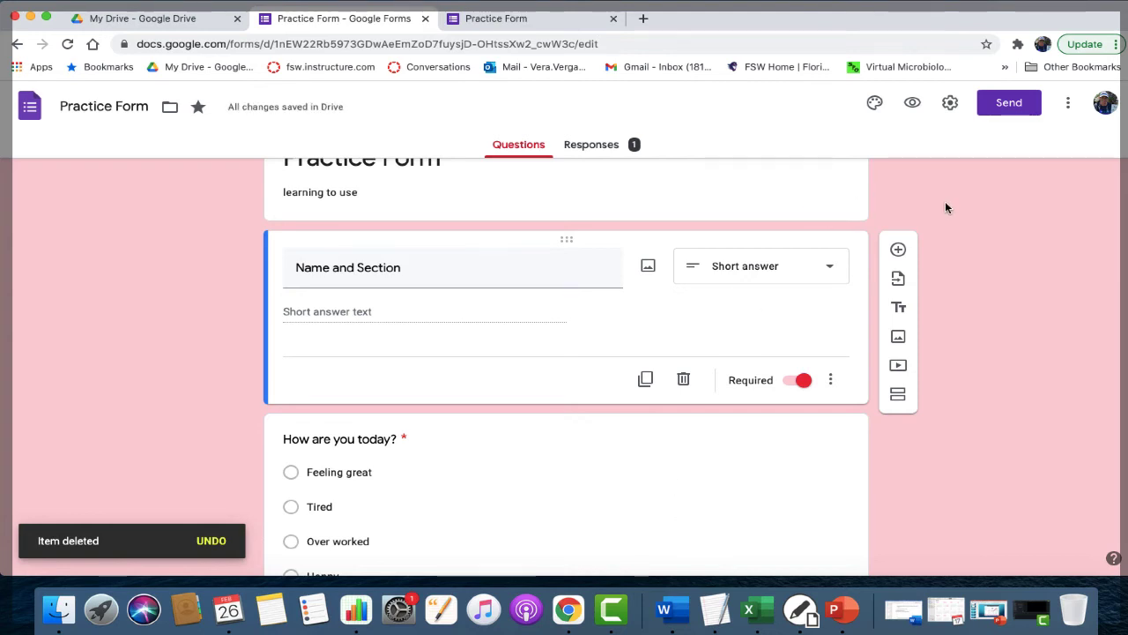
Step: In the form settings, remove the restriction to users in Florida SouthWestern State College and its trusted organizations
{"action": "left_click", "coordinate": [951, 105]}
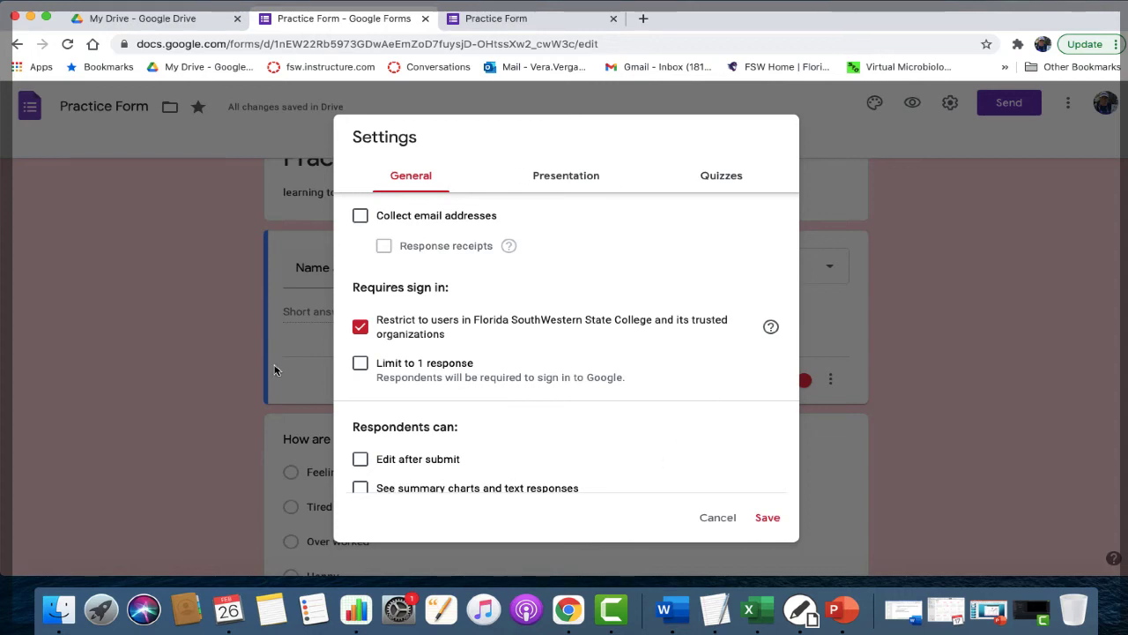
{"action": "left_click", "coordinate": [361, 328]}
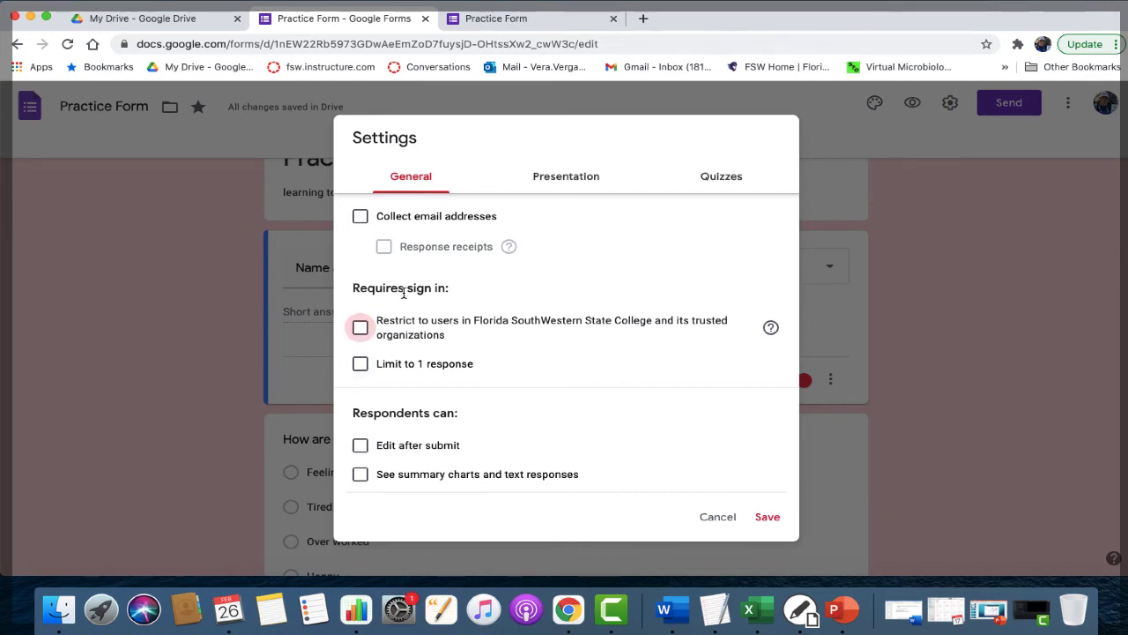
{"action": "scroll", "coordinate": [422, 393], "scroll_direction": "down", "scroll_amount": 1}
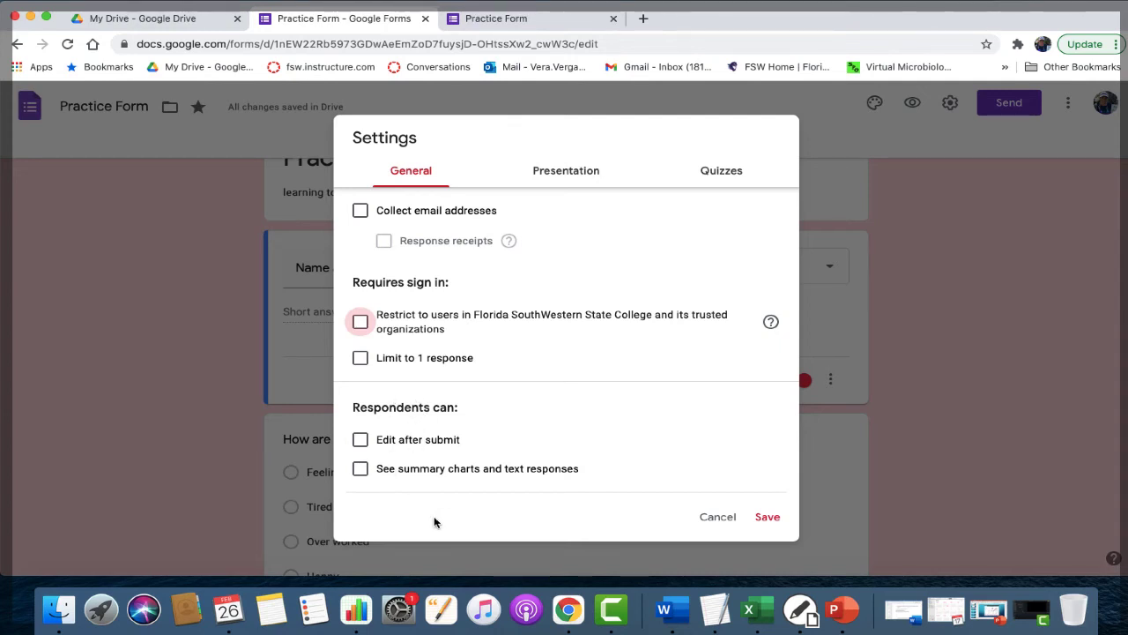
Step: Turn off the link to submit another response and set the confirmation message to "Thank you"
{"action": "left_click", "coordinate": [558, 172]}
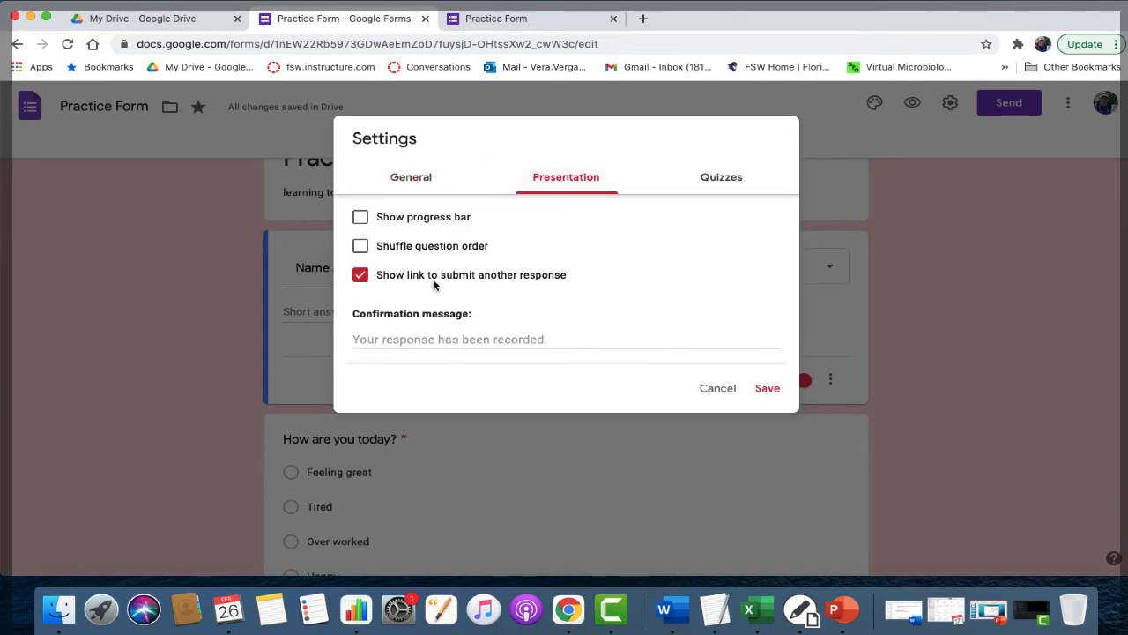
{"action": "left_click", "coordinate": [361, 276]}
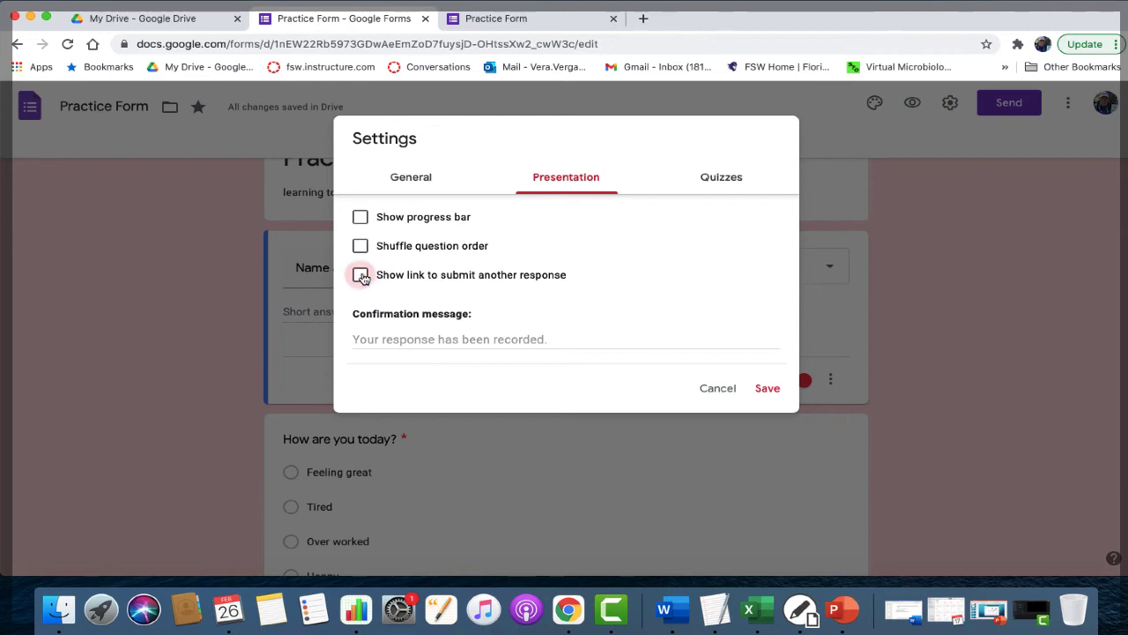
{"action": "left_click", "coordinate": [372, 341]}
{"action": "type", "text": "Thank you"}
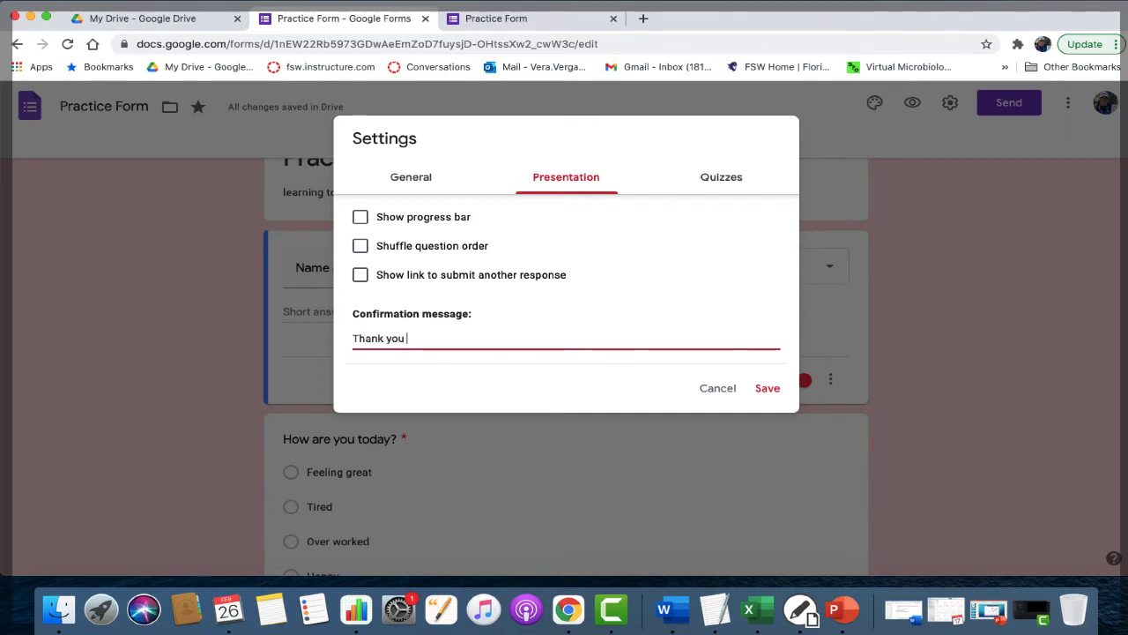
Step: Review the quiz options and general settings, and save the form settings
{"action": "left_click", "coordinate": [721, 179]}
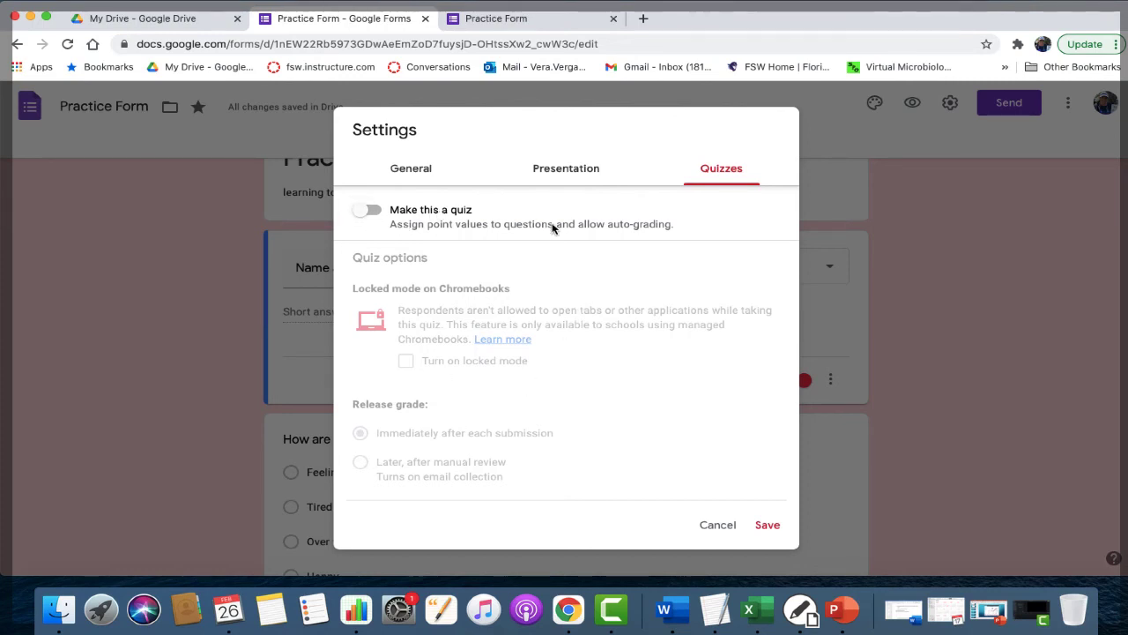
{"action": "left_click", "coordinate": [408, 169]}
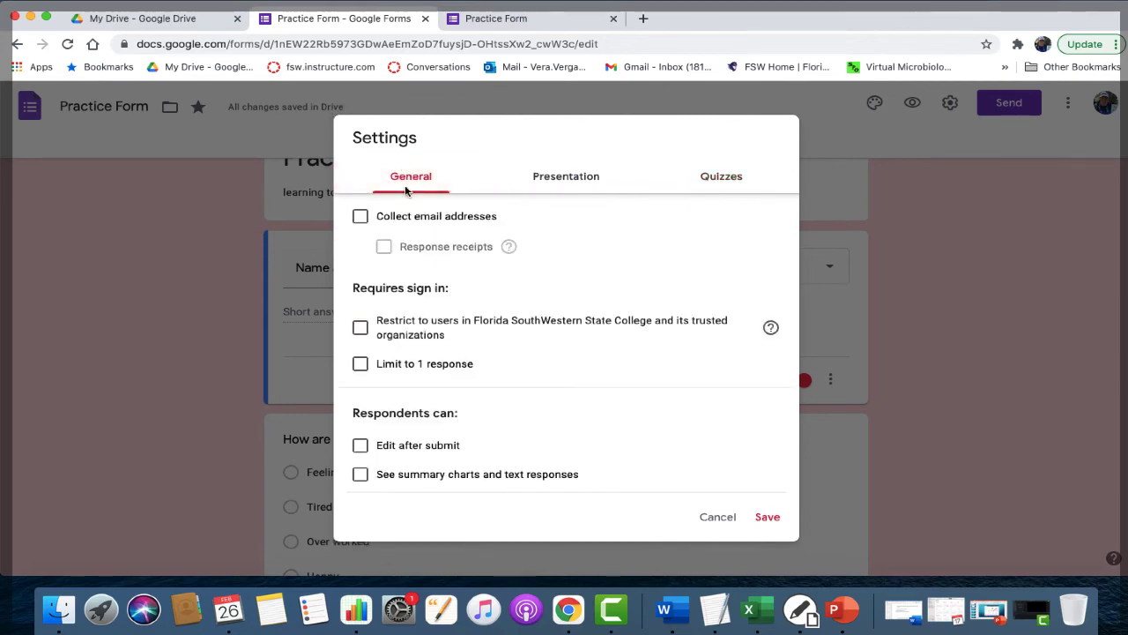
{"action": "left_click", "coordinate": [766, 517]}
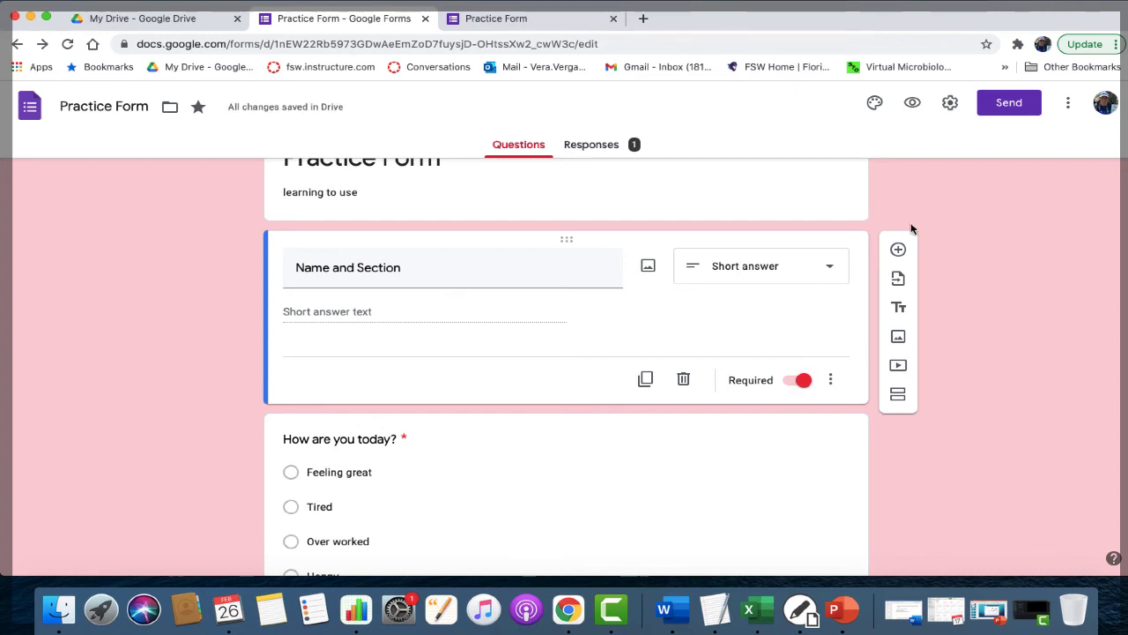
Step: Shorten the form's shareable link, copy it, and close the sending options
{"action": "left_click", "coordinate": [1005, 107]}
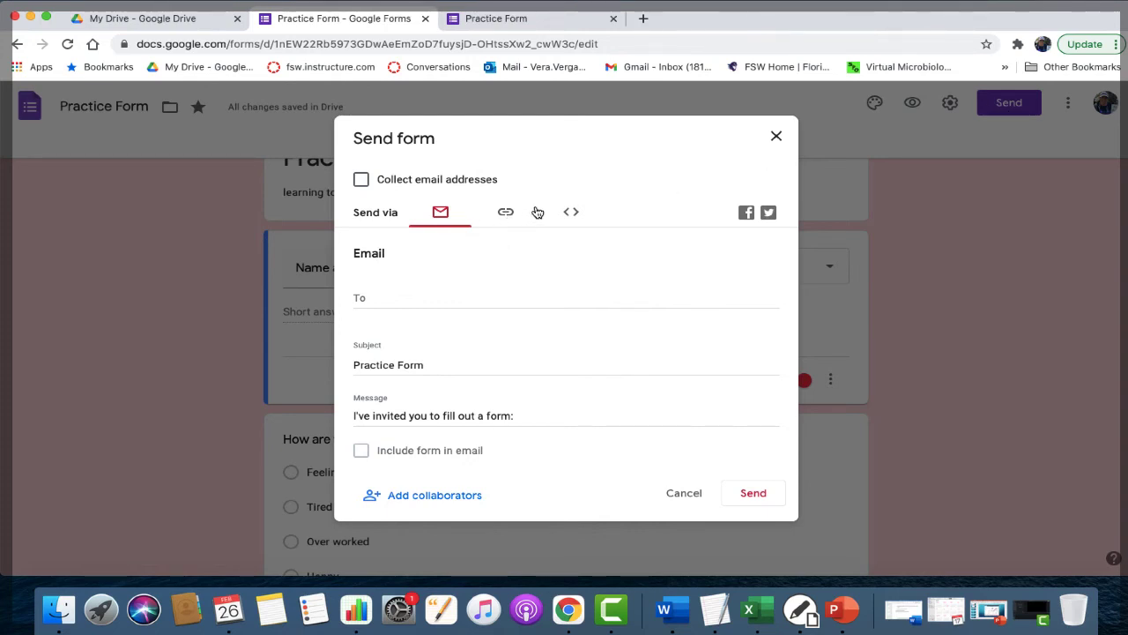
{"action": "left_click", "coordinate": [508, 215]}
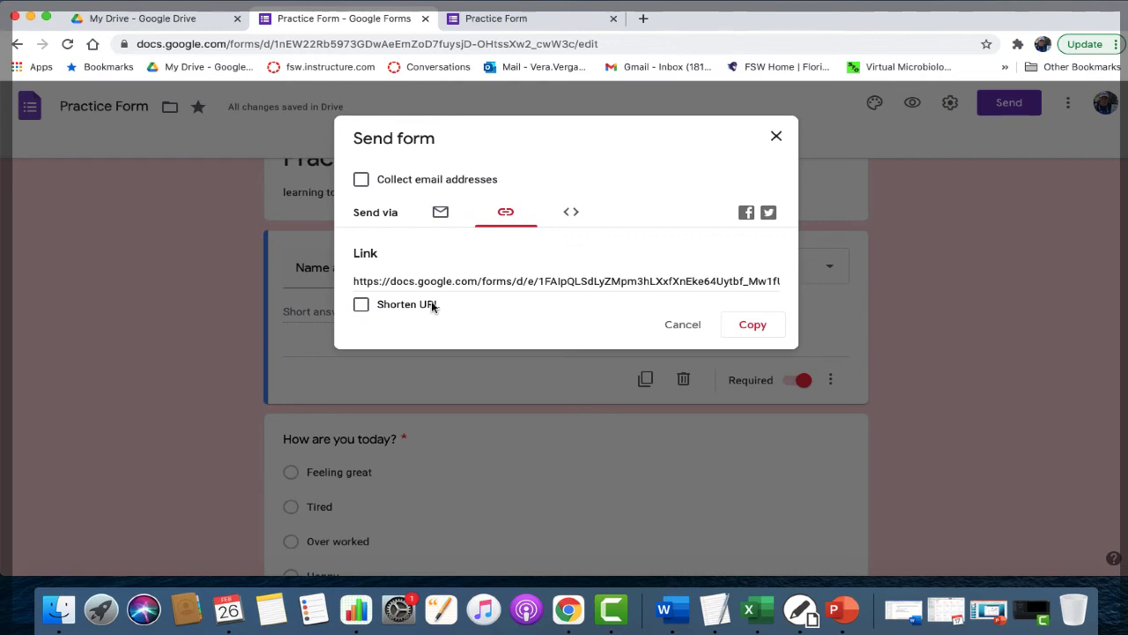
{"action": "left_click", "coordinate": [362, 304]}
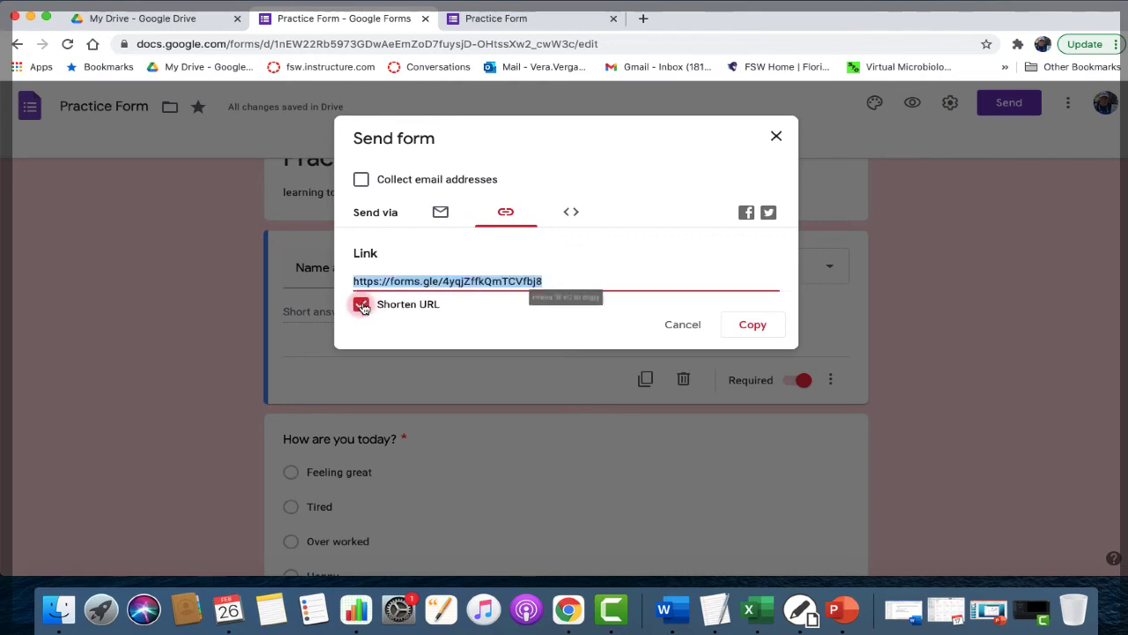
{"action": "left_click", "coordinate": [752, 325]}
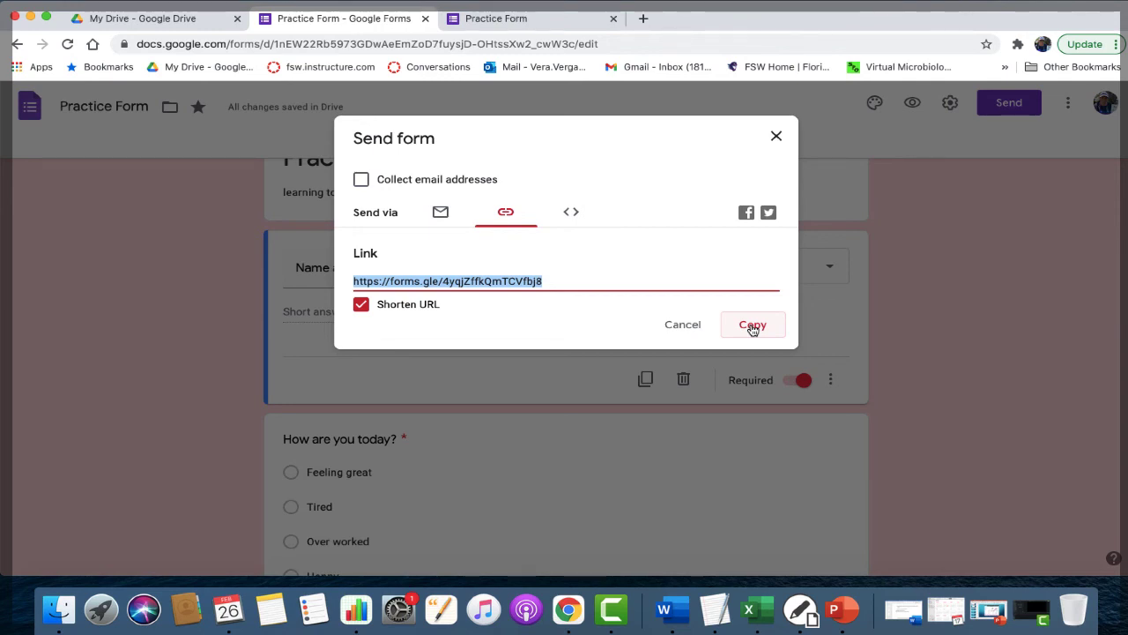
{"action": "left_click", "coordinate": [777, 139]}
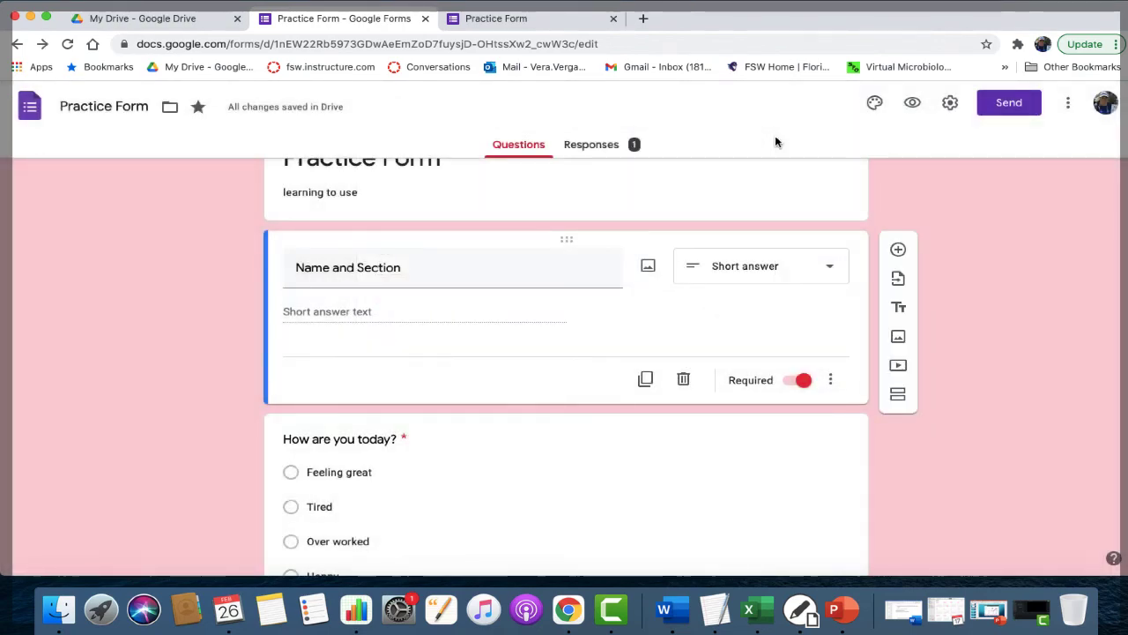
Step: View the form's response summary and examine the response destination options, closing them without creating a spreadsheet
{"action": "left_click", "coordinate": [597, 148]}
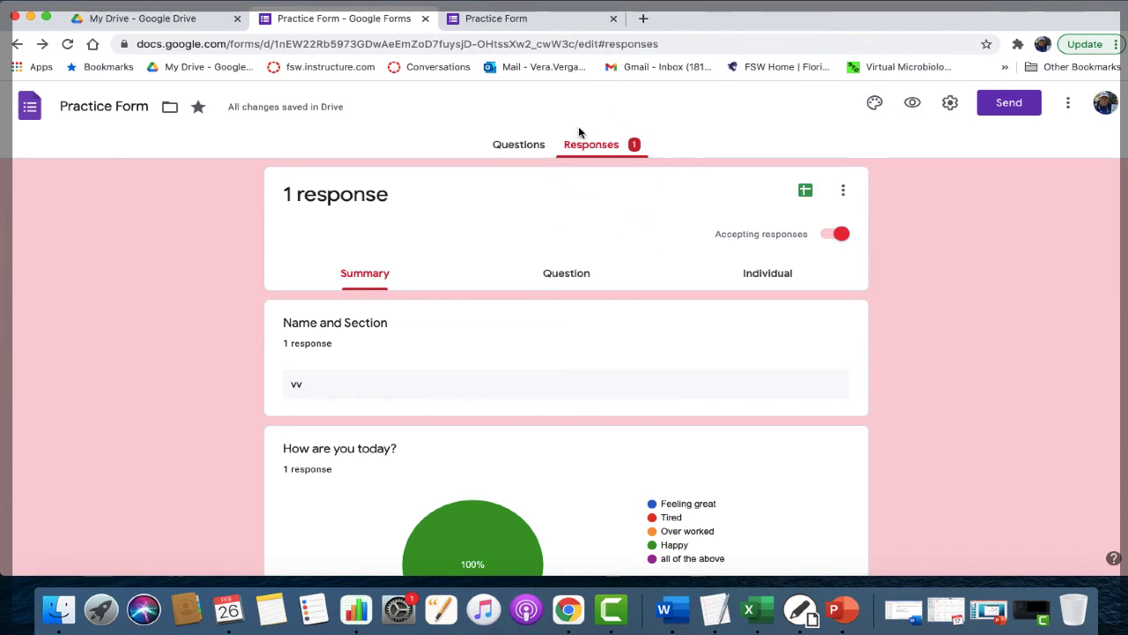
{"action": "left_click", "coordinate": [844, 193]}
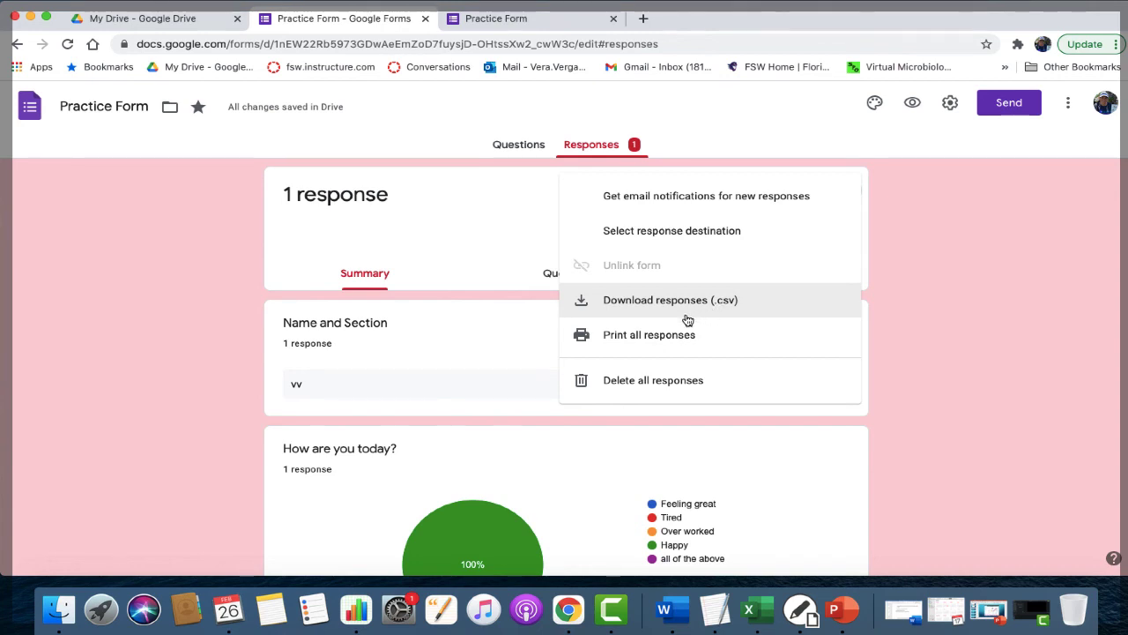
{"action": "left_click", "coordinate": [656, 236]}
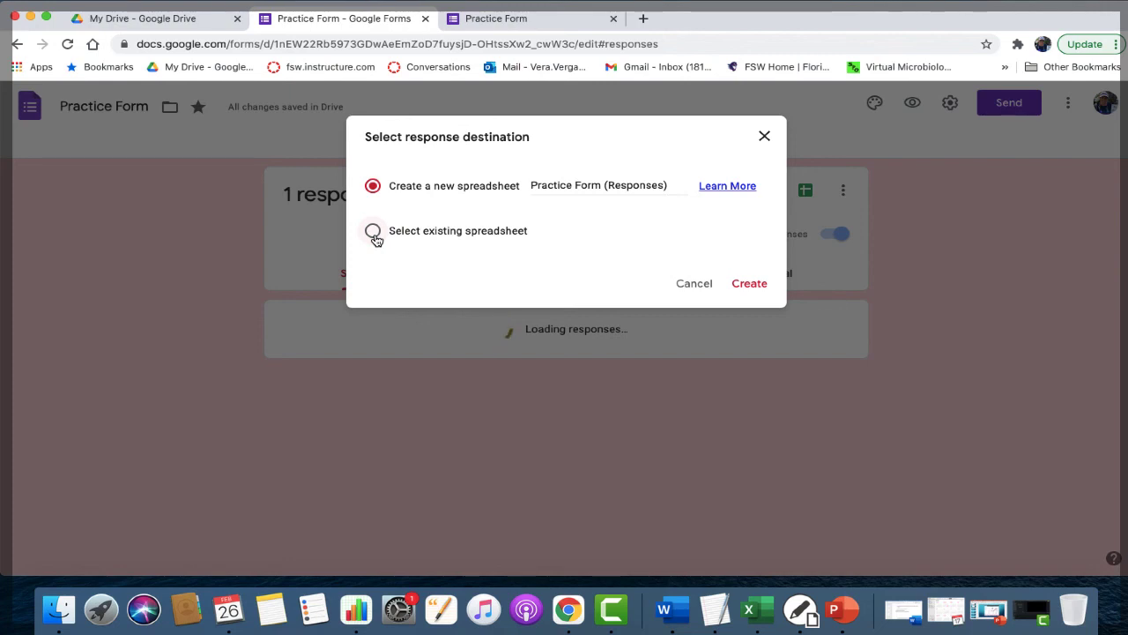
{"action": "left_click", "coordinate": [764, 139]}
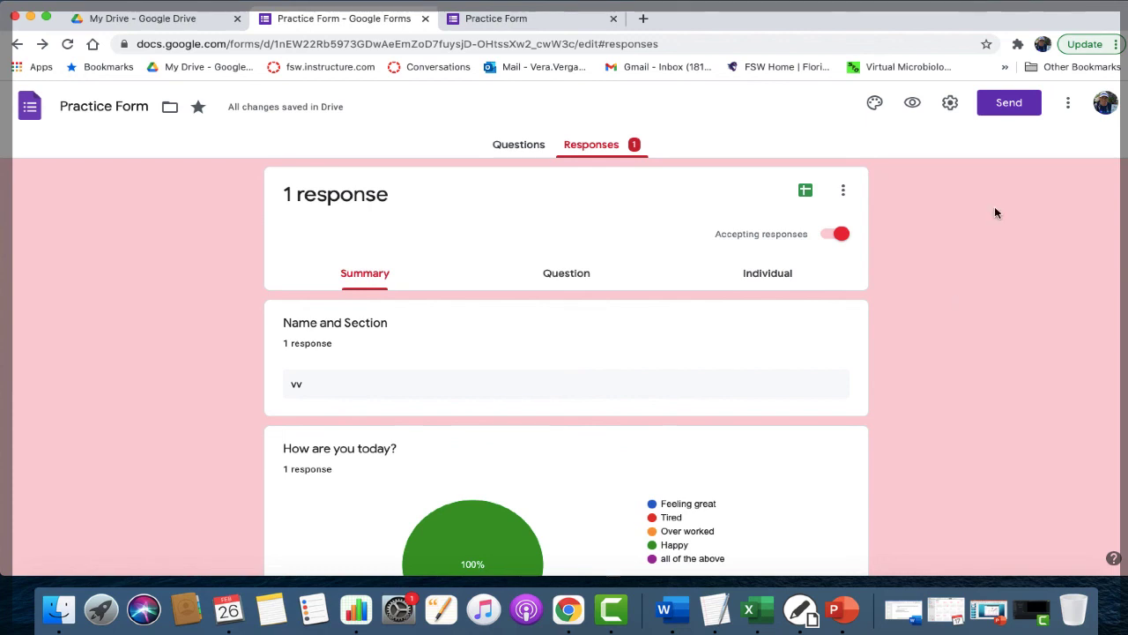
Step: Look over the form's additional options, such as copying, printing and adding collaborators, and return to the questions
{"action": "left_click", "coordinate": [1068, 104]}
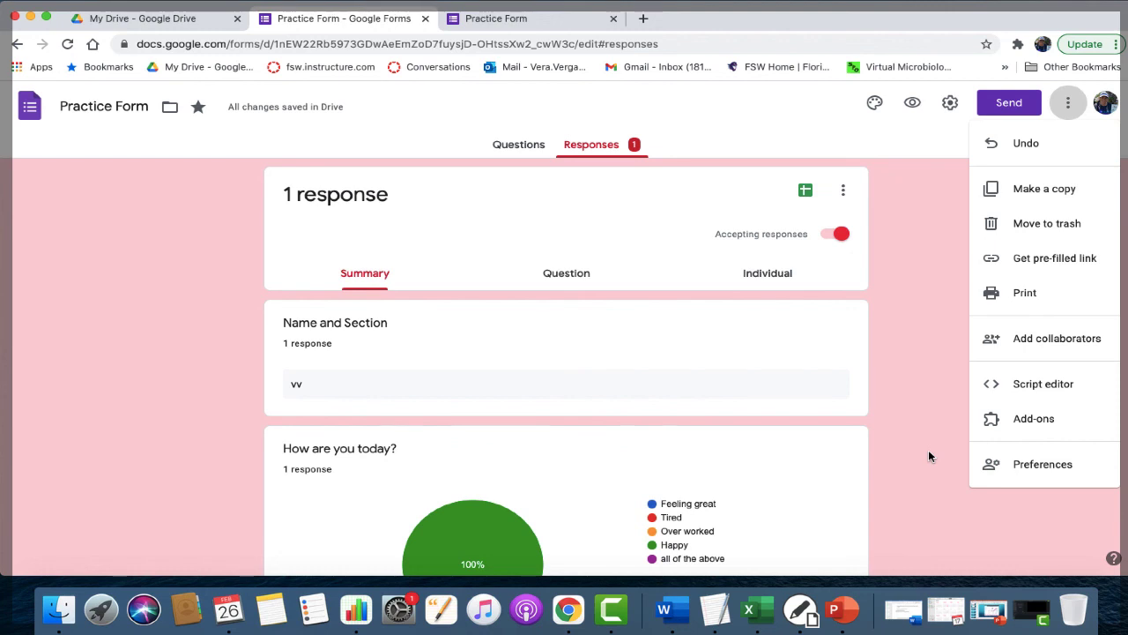
{"action": "scroll", "coordinate": [951, 526], "scroll_direction": "down", "scroll_amount": 1}
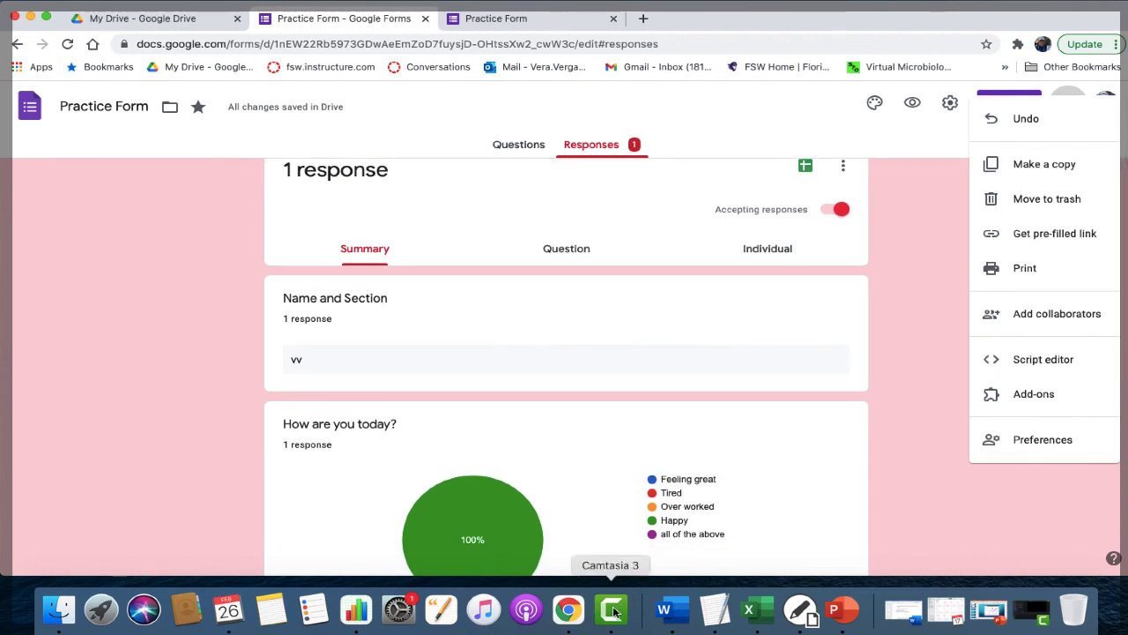
{"action": "left_click", "coordinate": [513, 148]}
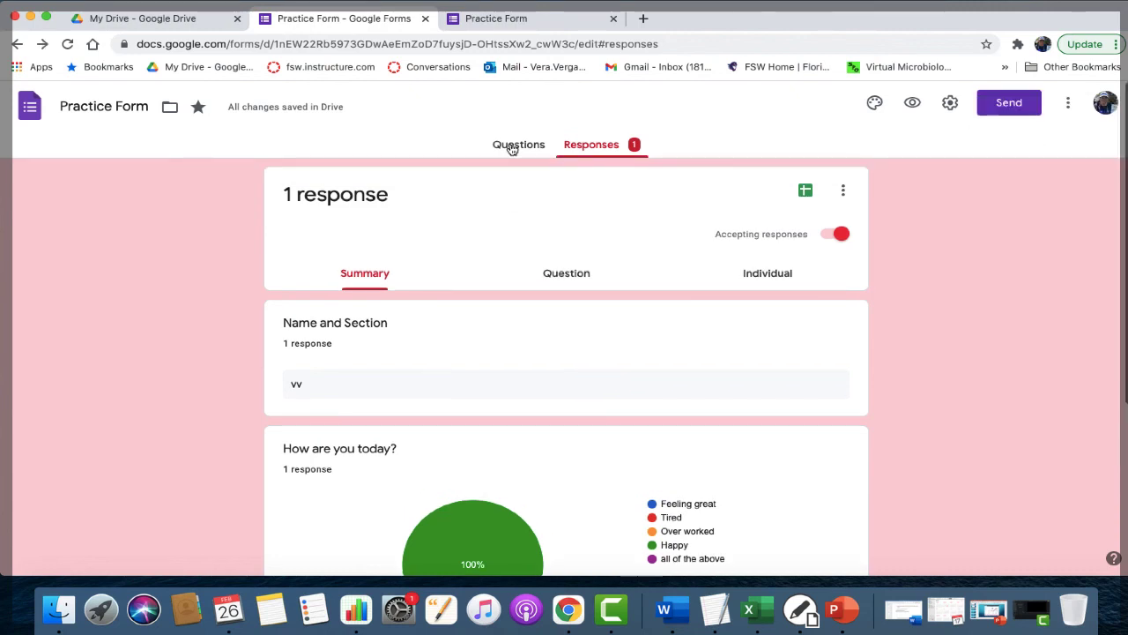
{"action": "left_click", "coordinate": [513, 148]}
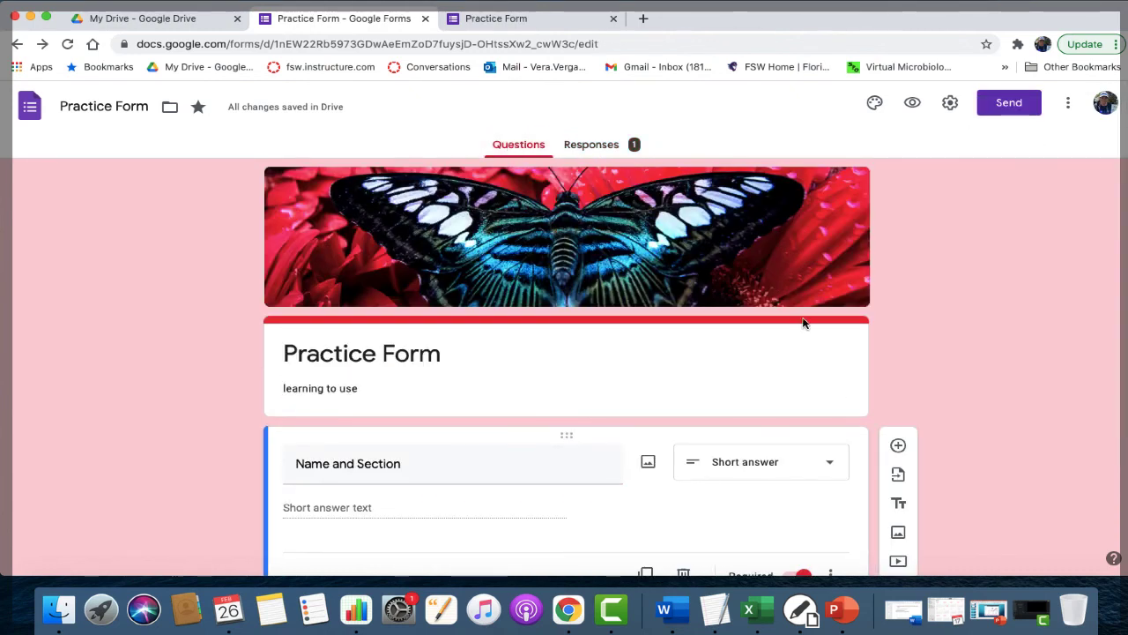
Step: Go back to the form's responses and check the option to link a spreadsheet, dismissing it without creating one
{"action": "left_click", "coordinate": [600, 148]}
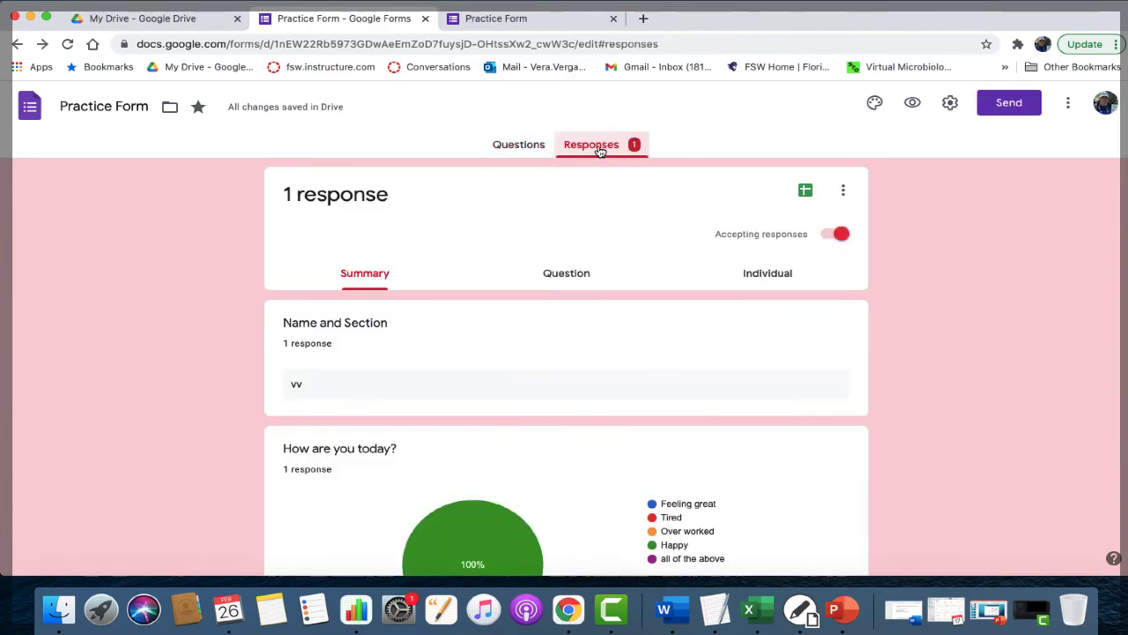
{"action": "left_click", "coordinate": [805, 190]}
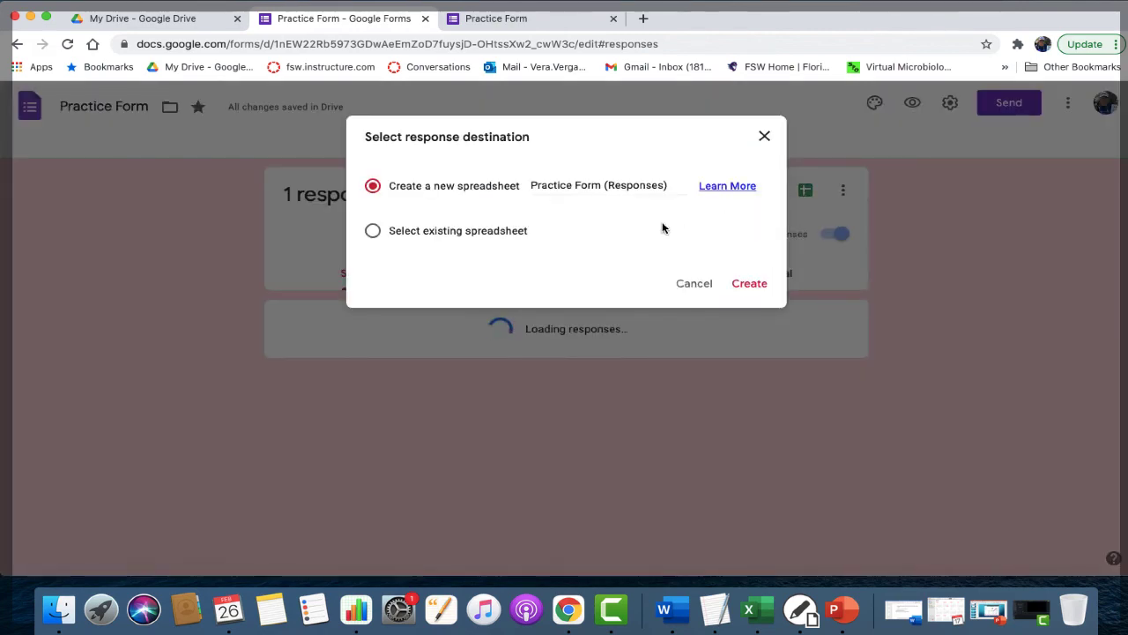
{"action": "left_click", "coordinate": [763, 138]}
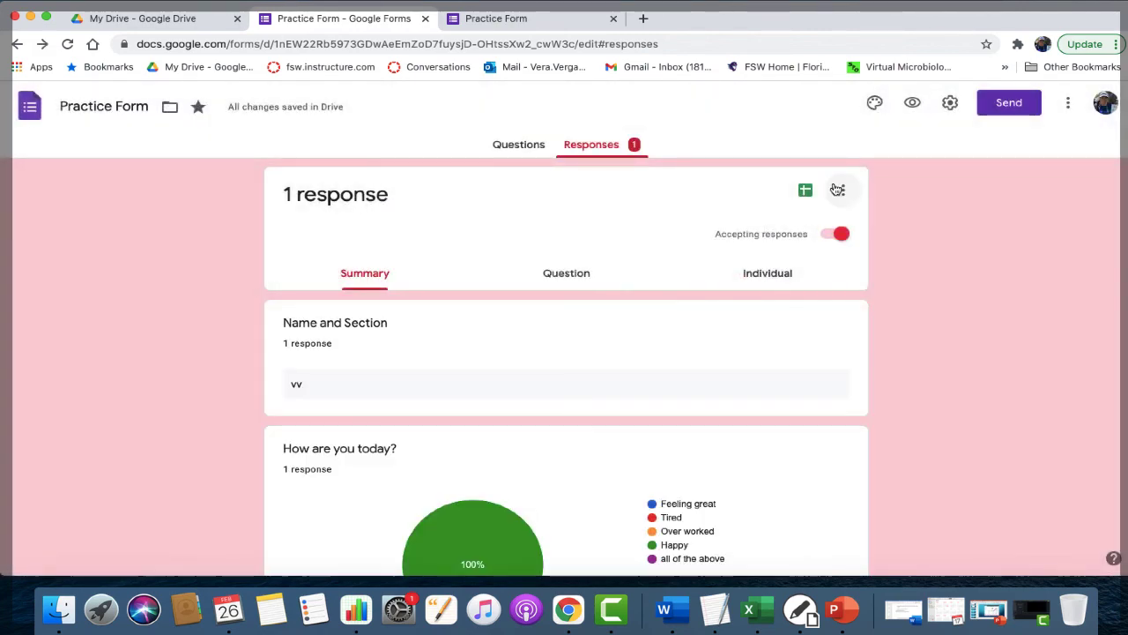
Step: Delete all responses to the form and confirm the deletion
{"action": "left_click", "coordinate": [843, 190]}
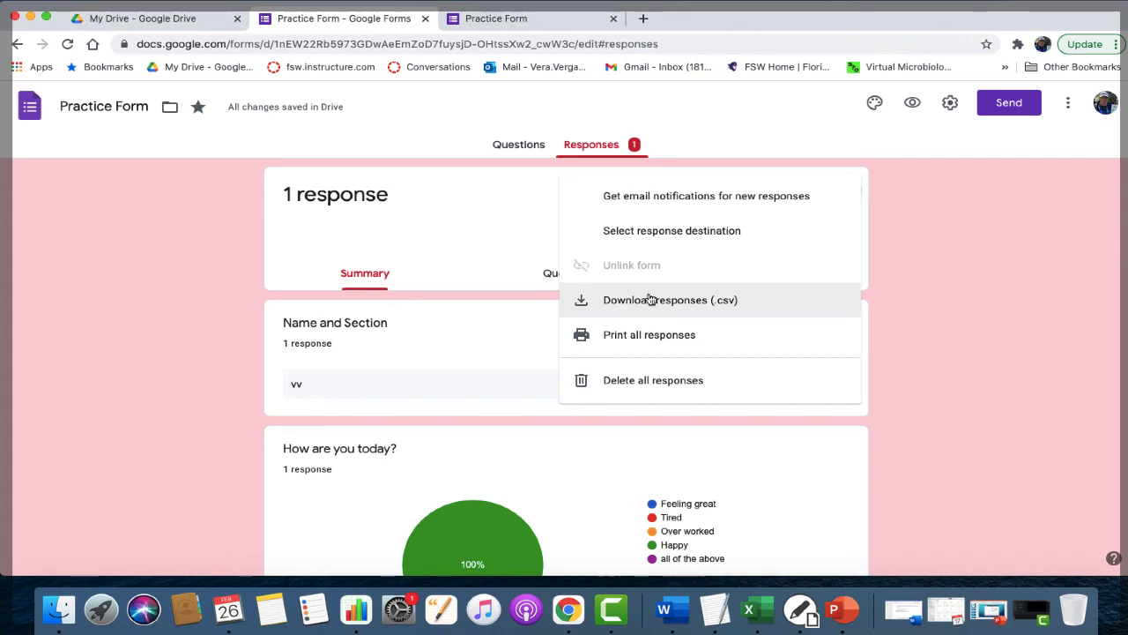
{"action": "left_click", "coordinate": [633, 386]}
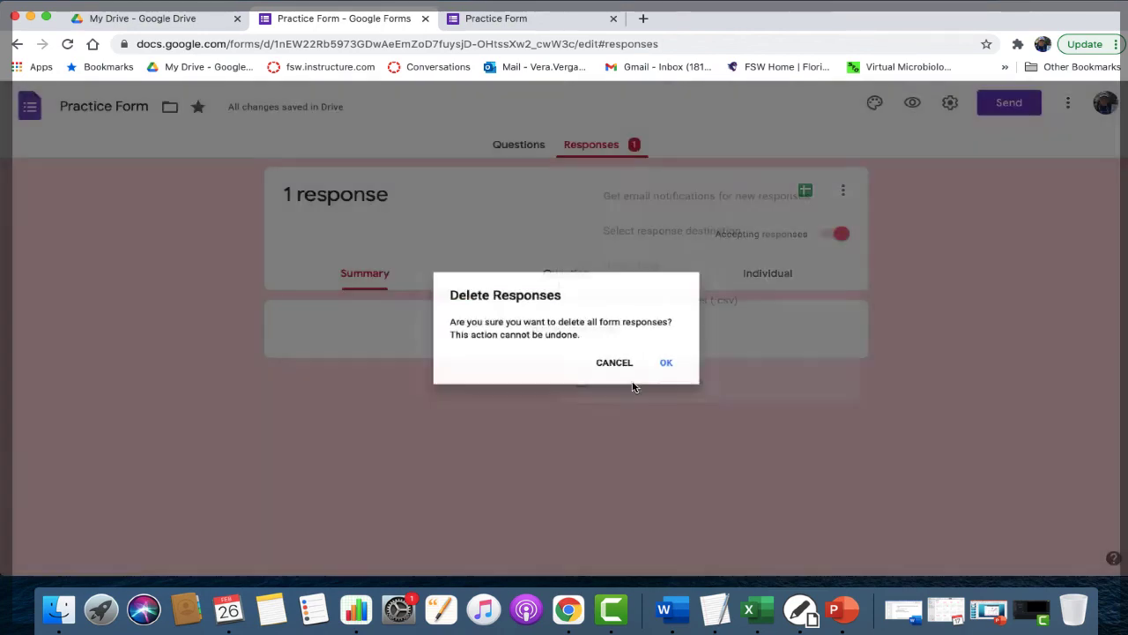
{"action": "left_click", "coordinate": [680, 369]}
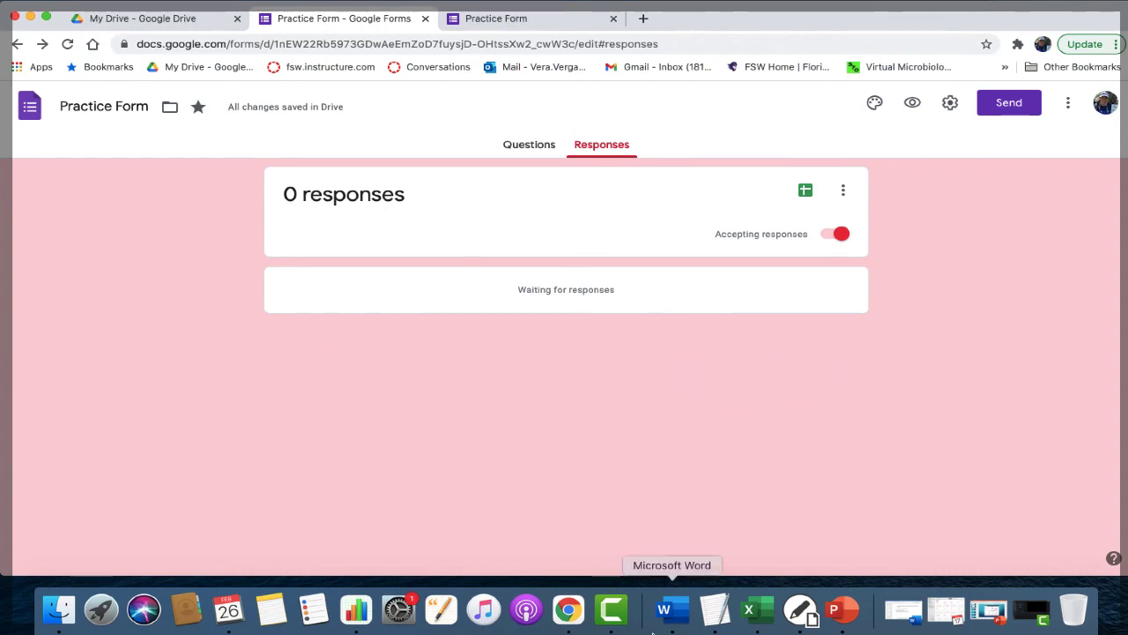
{"action": "left_click", "coordinate": [617, 615]}
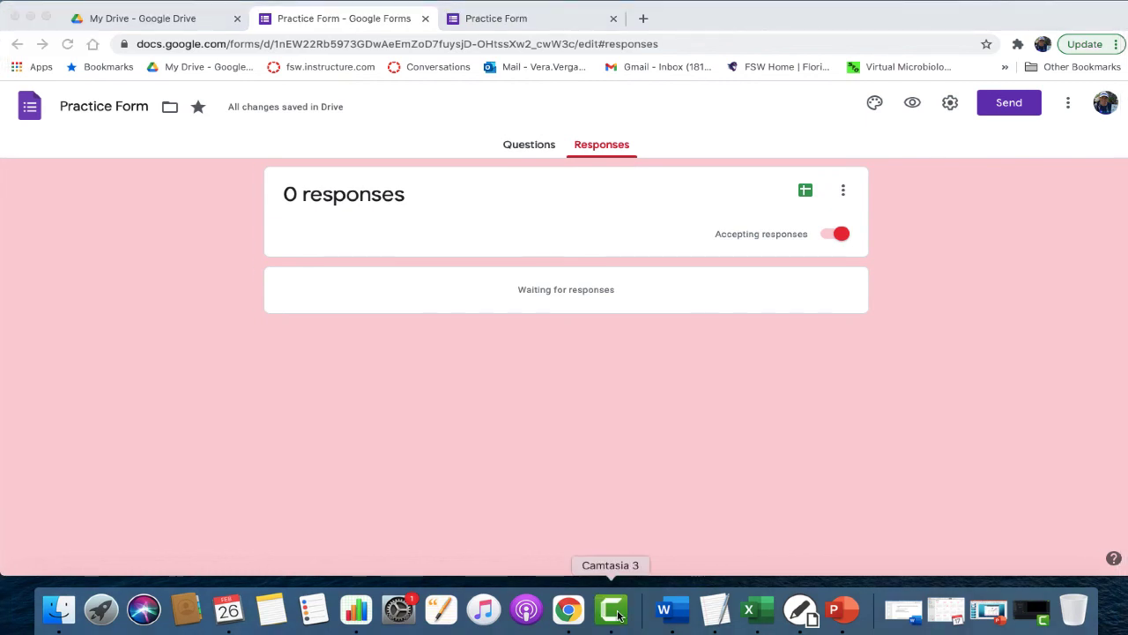
{"action": "left_click", "coordinate": [668, 2]}
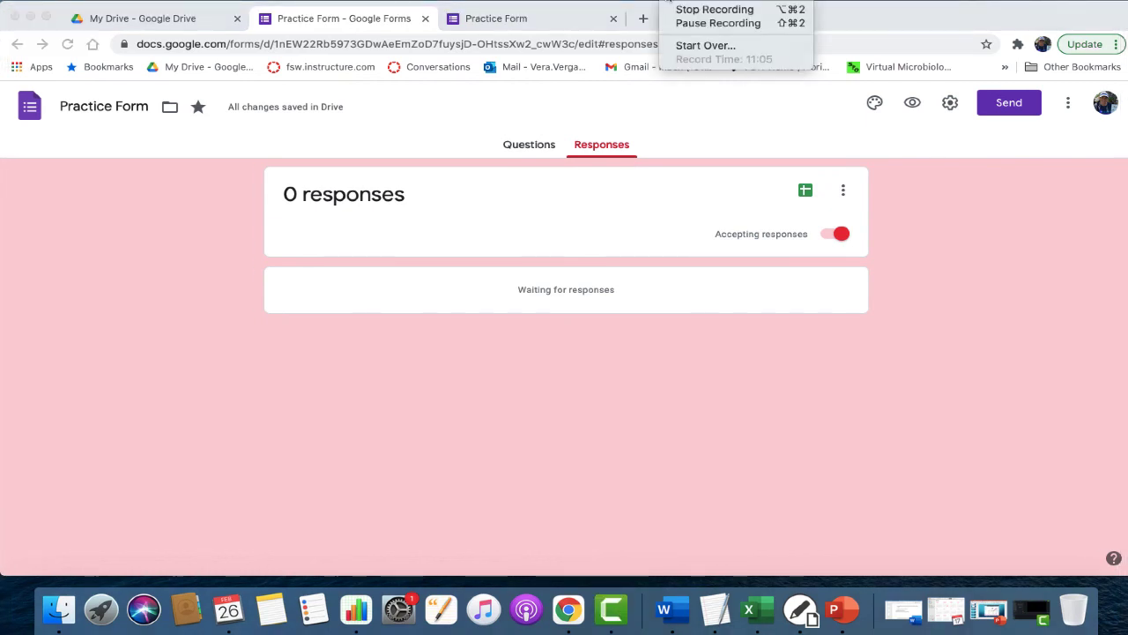